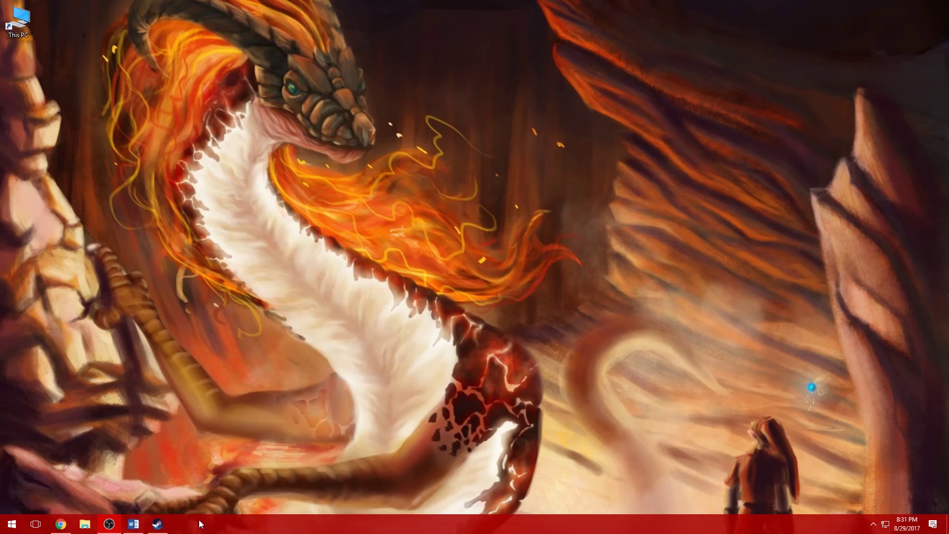
Switch to Steam and look through the list of games in the library
click(163, 528)
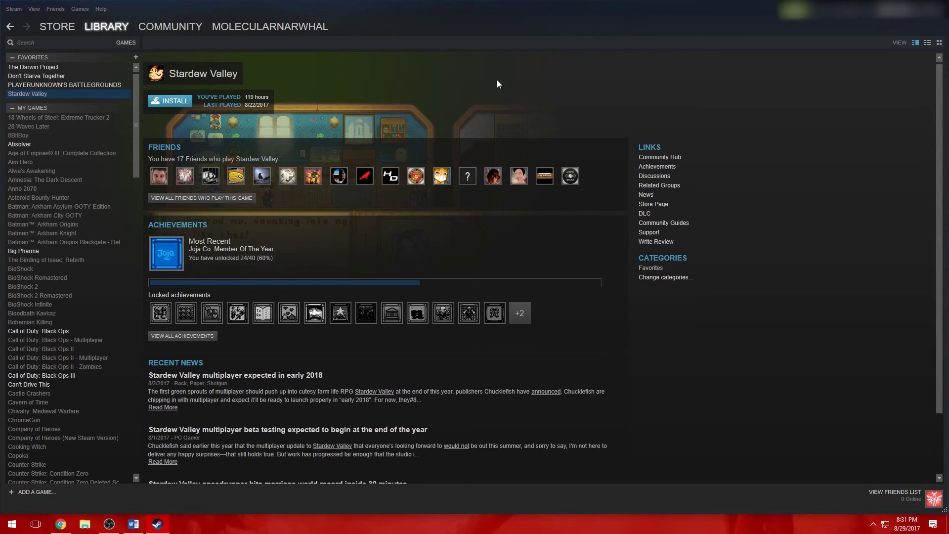
scroll(58, 248, down, 10)
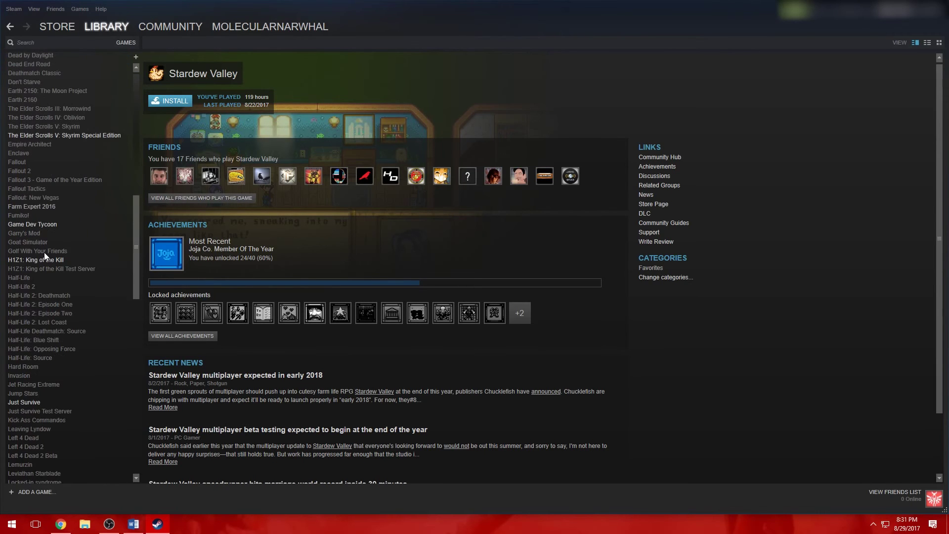
scroll(49, 255, up, 10)
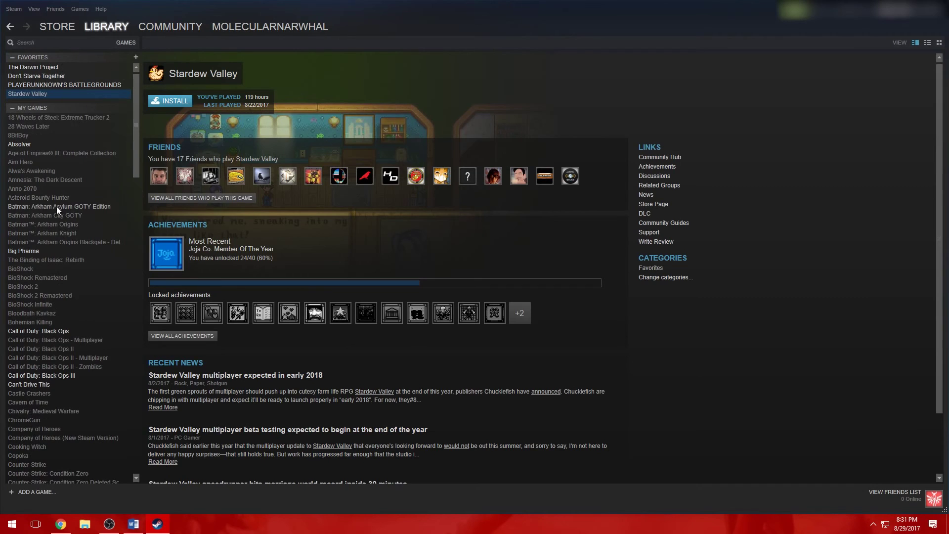
scroll(30, 295, down, 15)
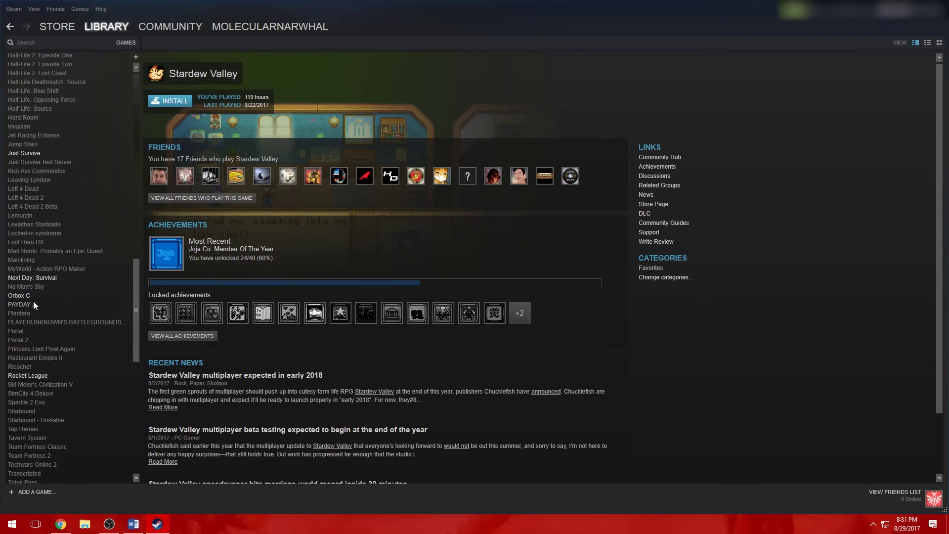
scroll(49, 375, up, 12)
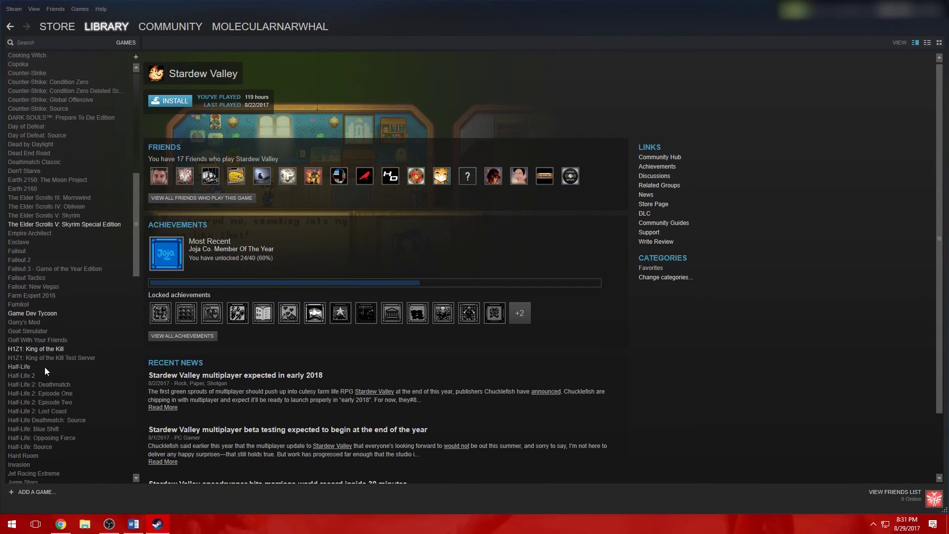
scroll(44, 367, up, 15)
Install Stardew Valley with a desktop shortcut, choosing H:\Steam as the install location
click(171, 102)
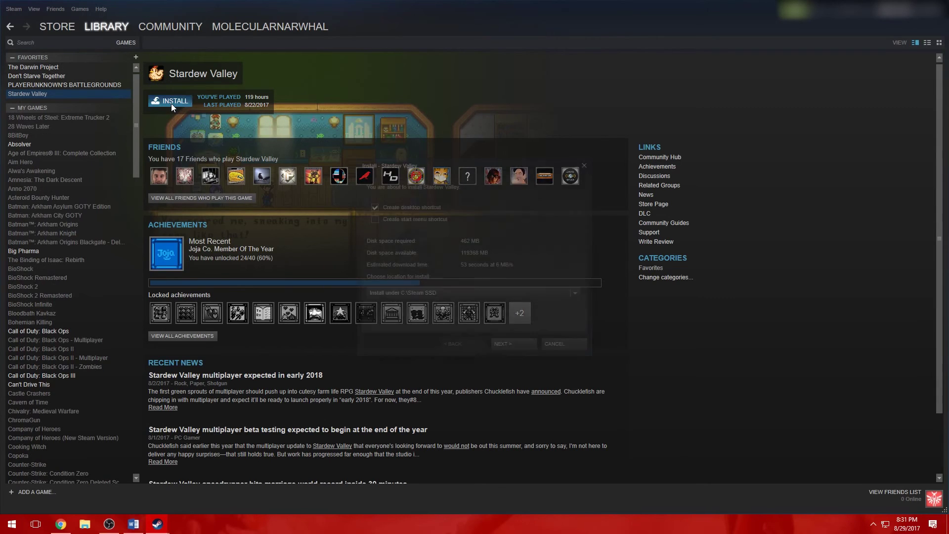
click(576, 292)
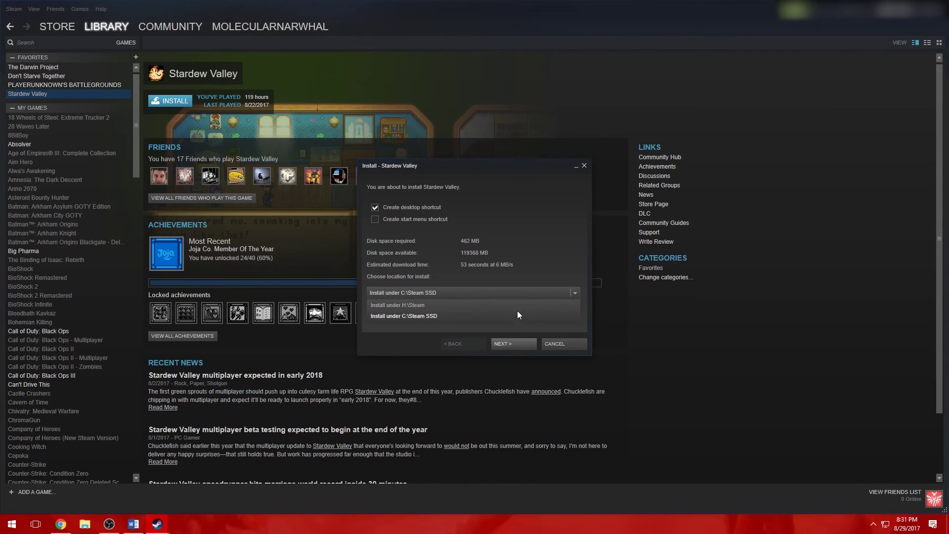
click(408, 316)
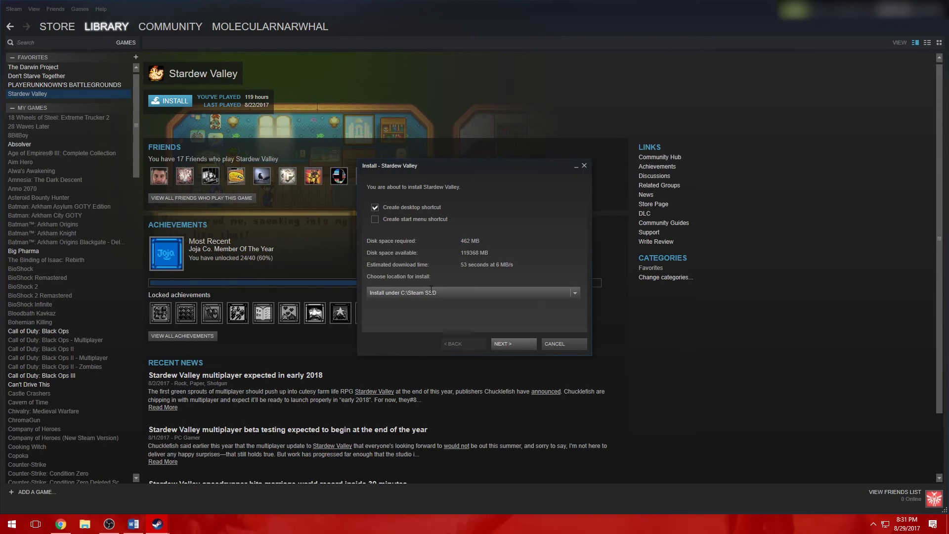
click(580, 294)
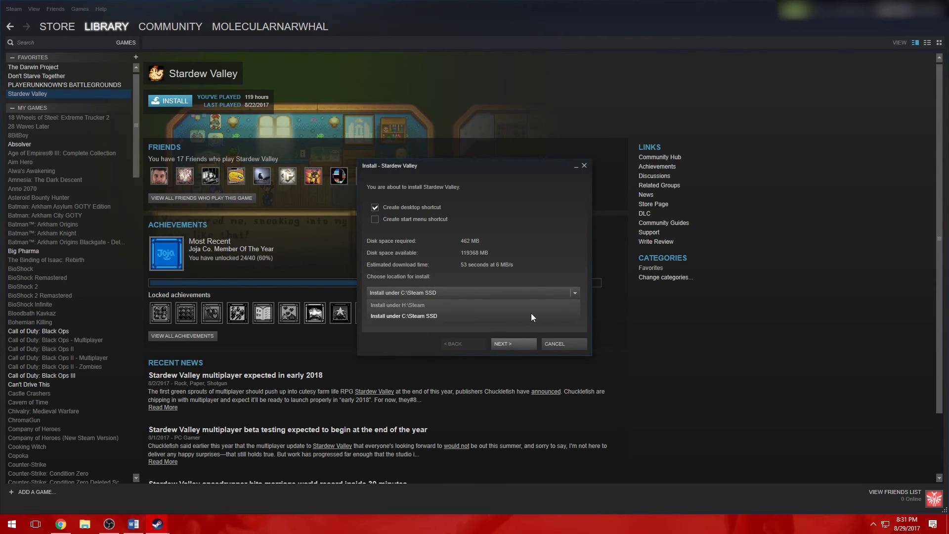
click(528, 304)
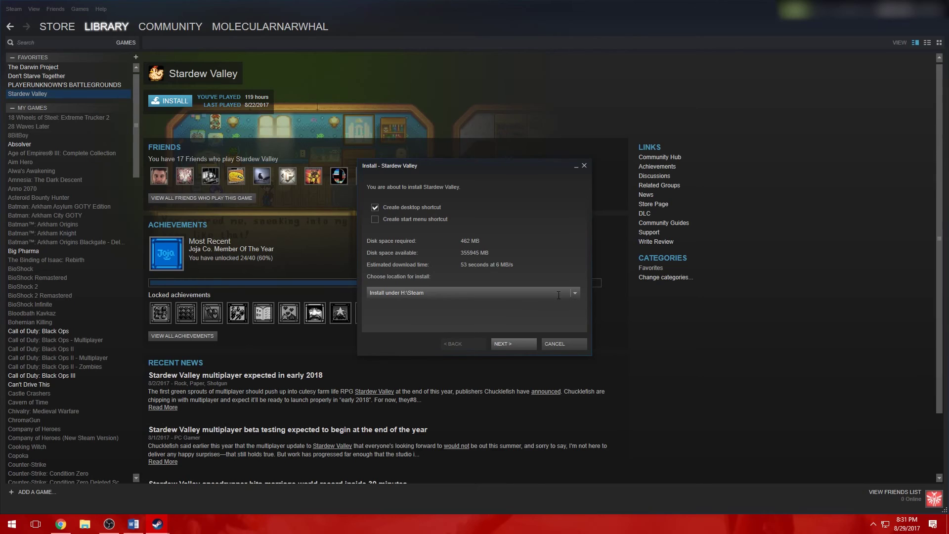
click(528, 347)
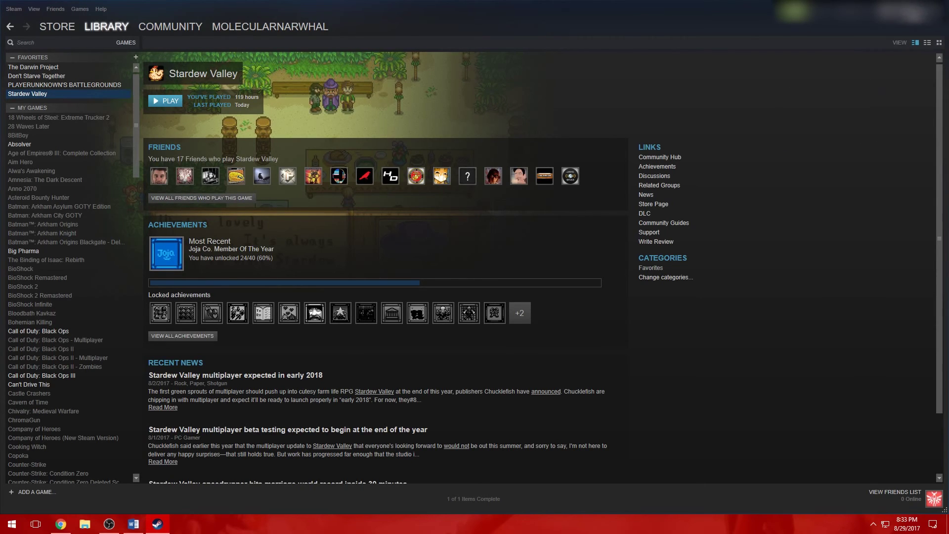
Minimize Steam, open This PC and check the H: and C: drives for their Steam folders
click(921, 11)
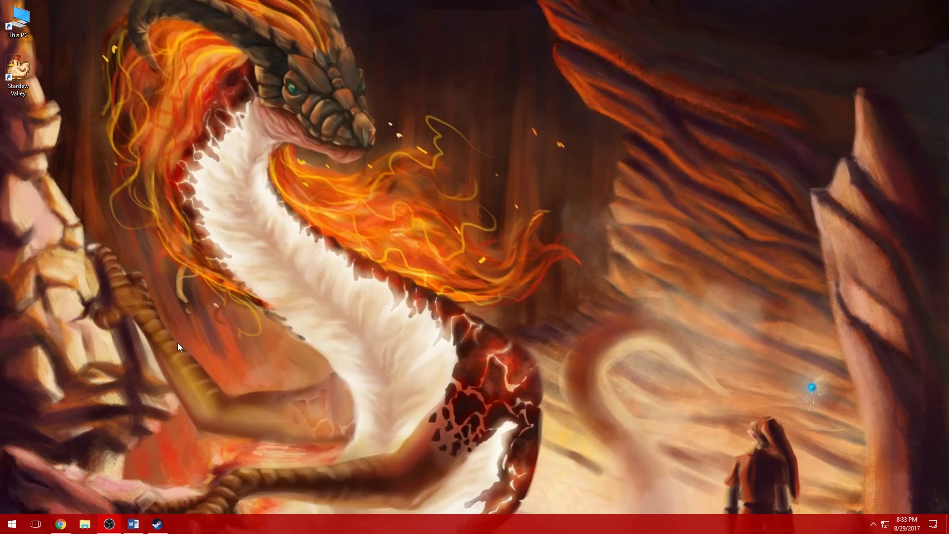
double_click(18, 20)
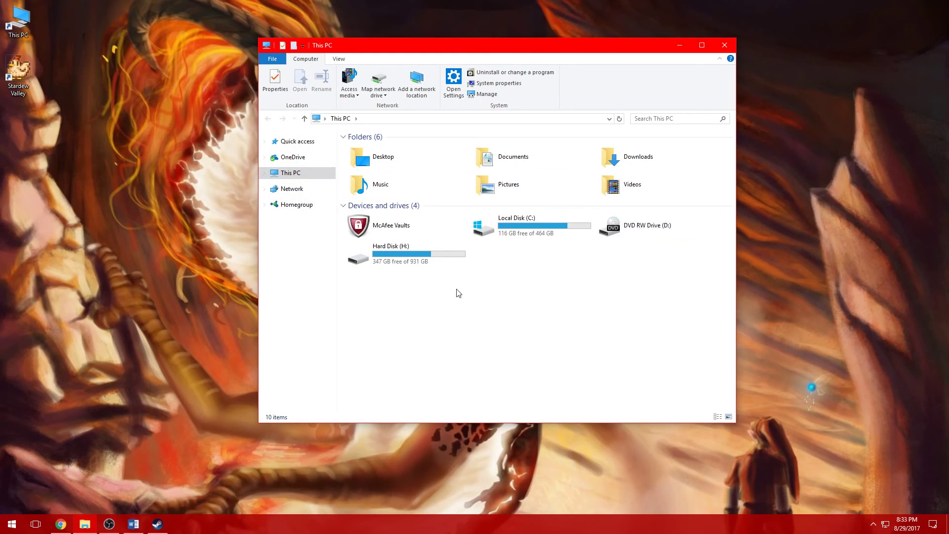
click(517, 233)
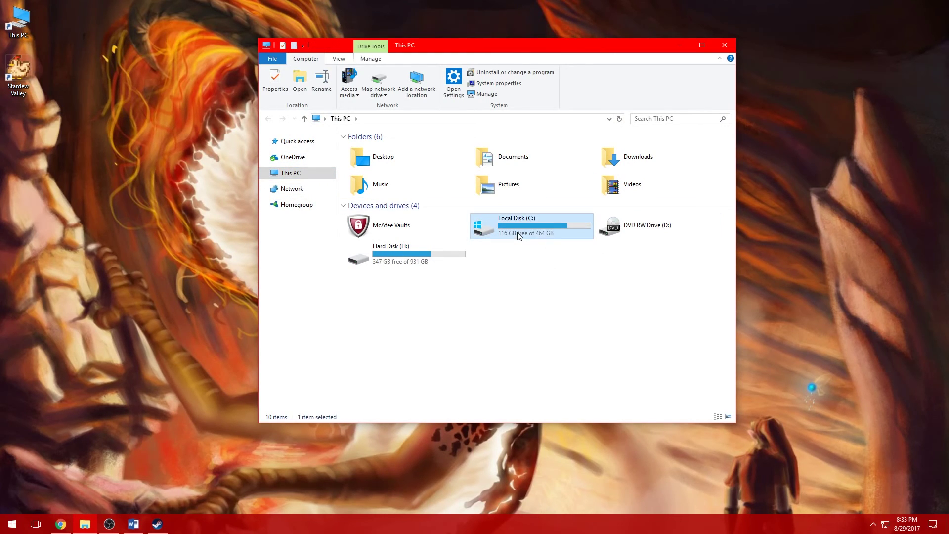
double_click(417, 265)
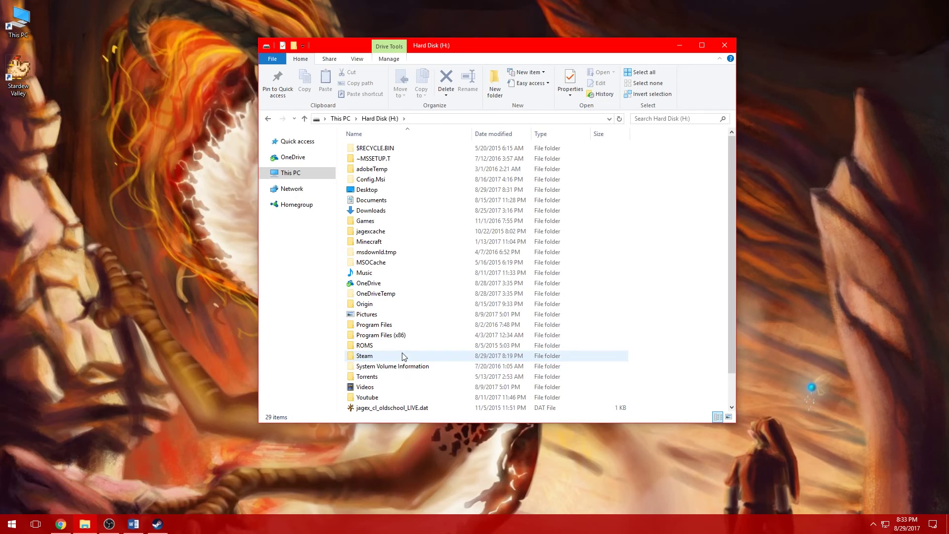
click(304, 119)
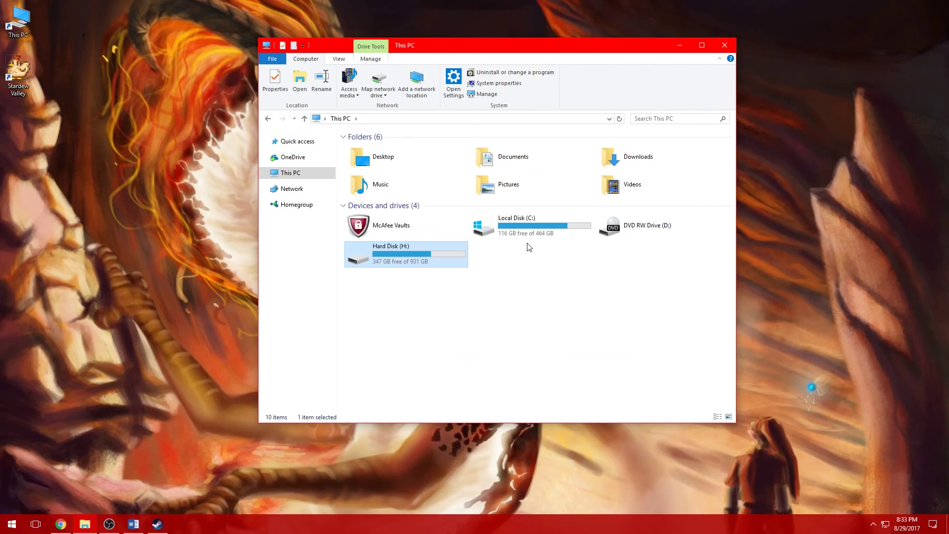
double_click(527, 235)
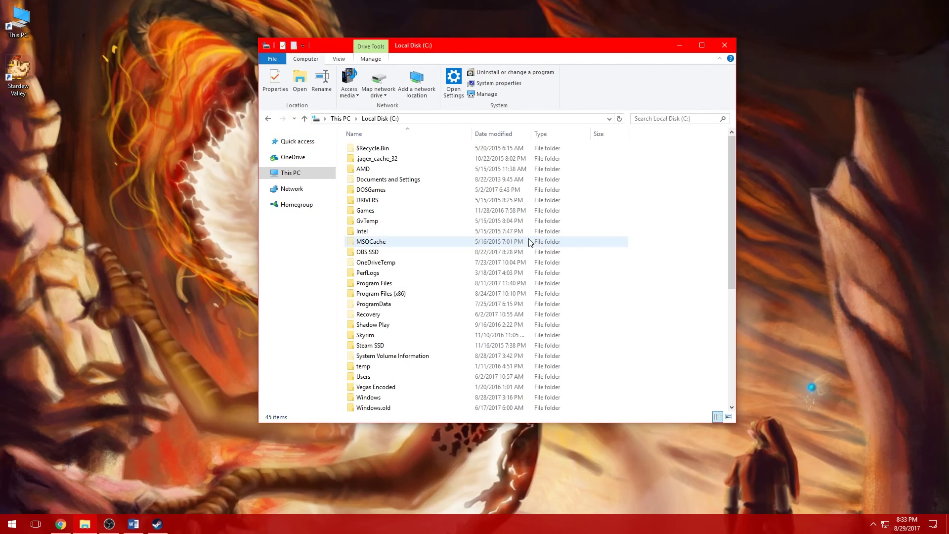
click(411, 347)
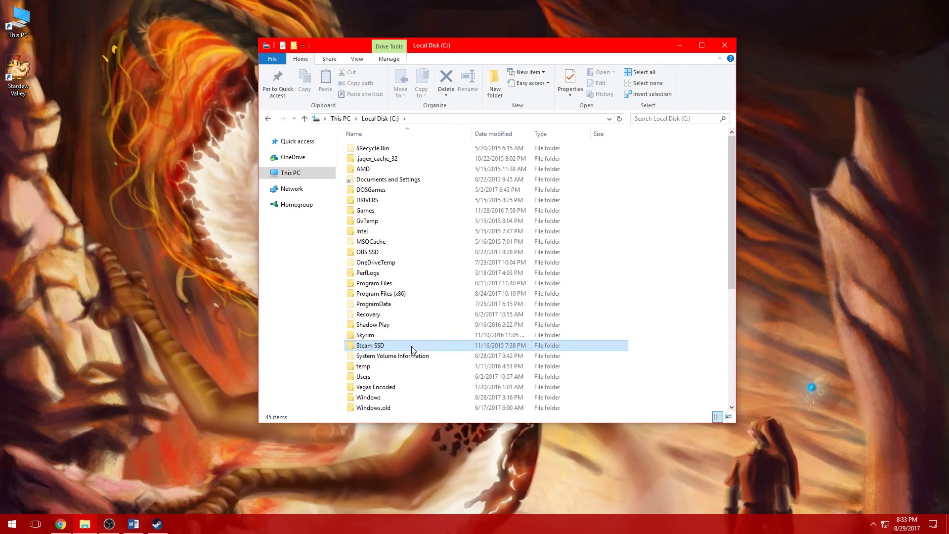
click(304, 119)
Open the Stardew Valley game folder under H:\Steam\SteamApps\common and maximize its window
double_click(430, 261)
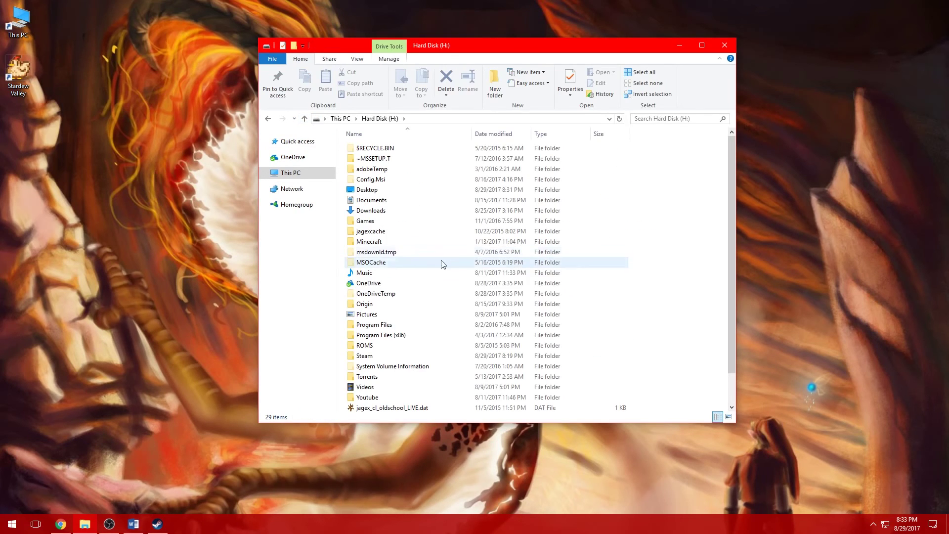
double_click(395, 356)
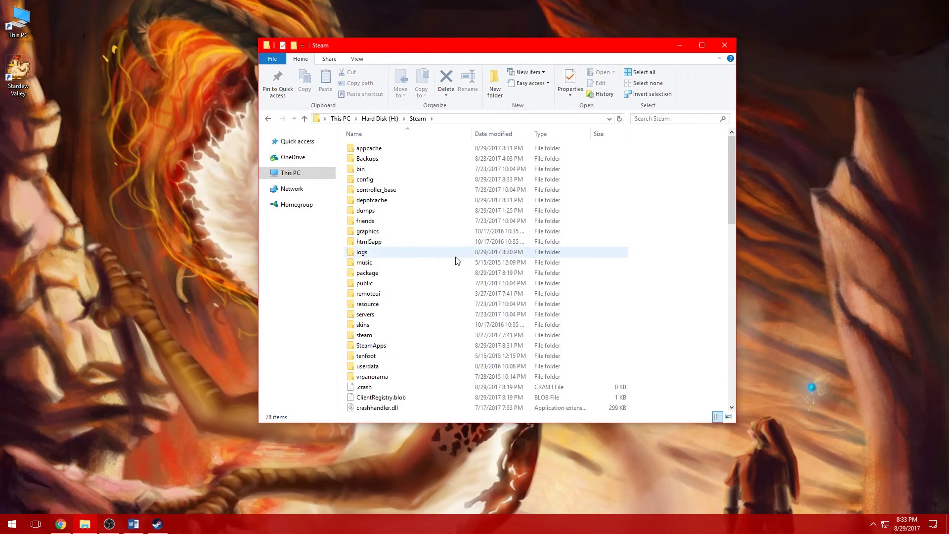
double_click(392, 346)
double_click(383, 149)
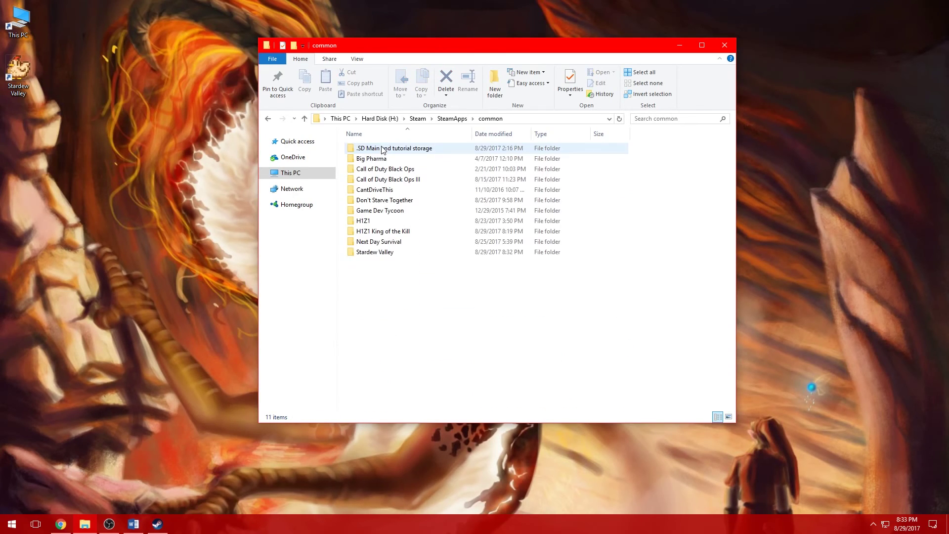
click(394, 254)
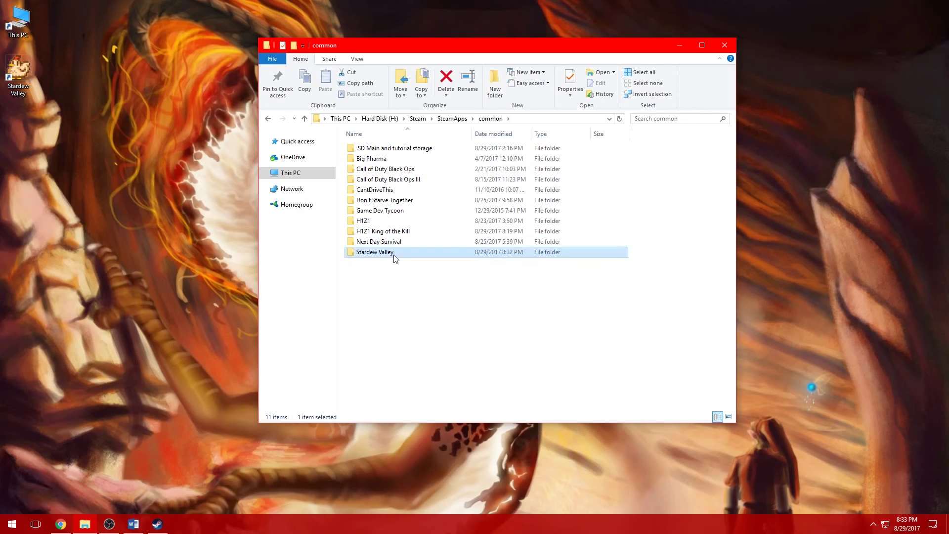
double_click(394, 254)
drag(503, 46, 471, 0)
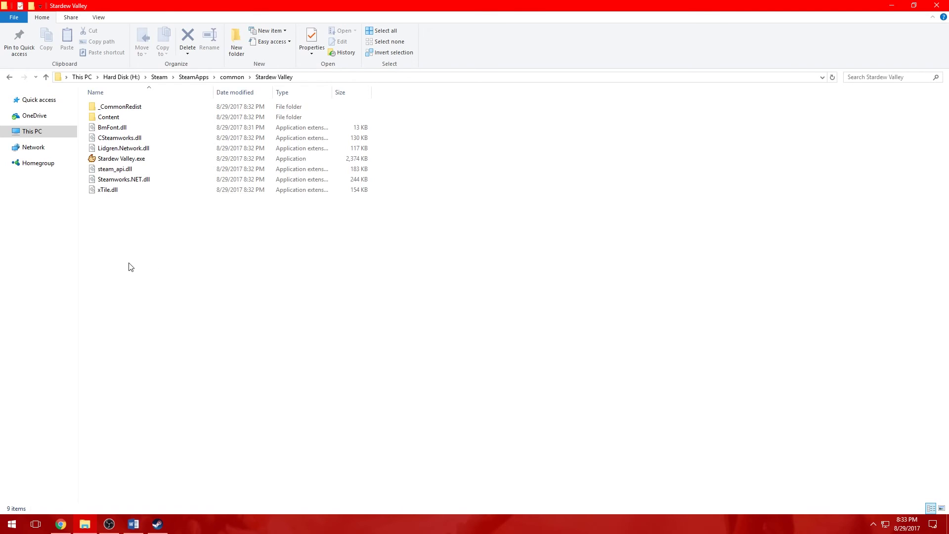
Look inside the game's Content folder, return to the Stardew Valley folder and close the window
double_click(100, 117)
click(46, 77)
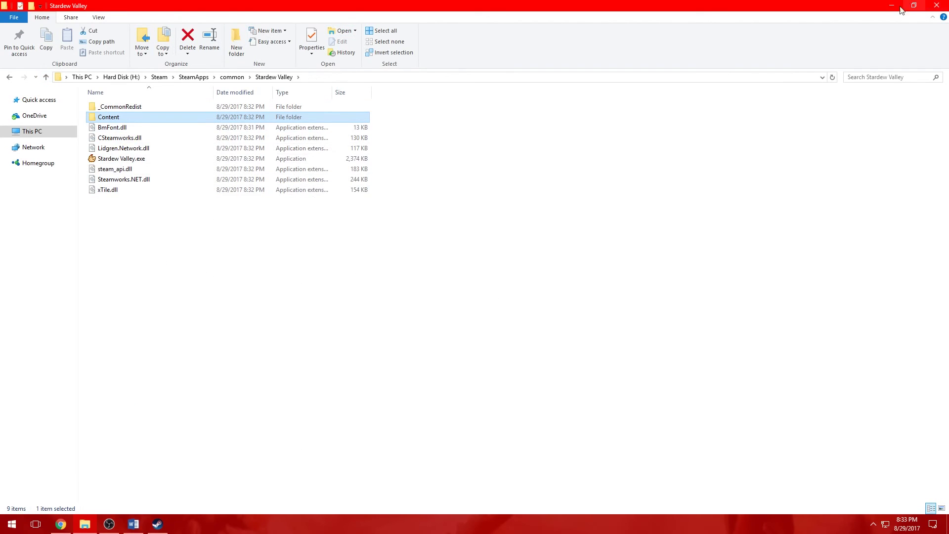
click(937, 6)
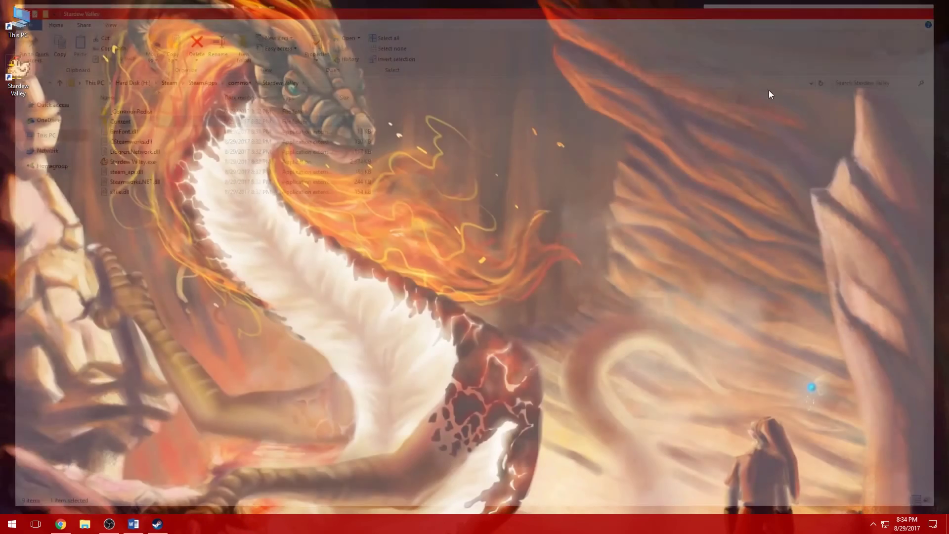
Switch back to Steam and browse Stardew Valley's local files from the game's properties
click(157, 523)
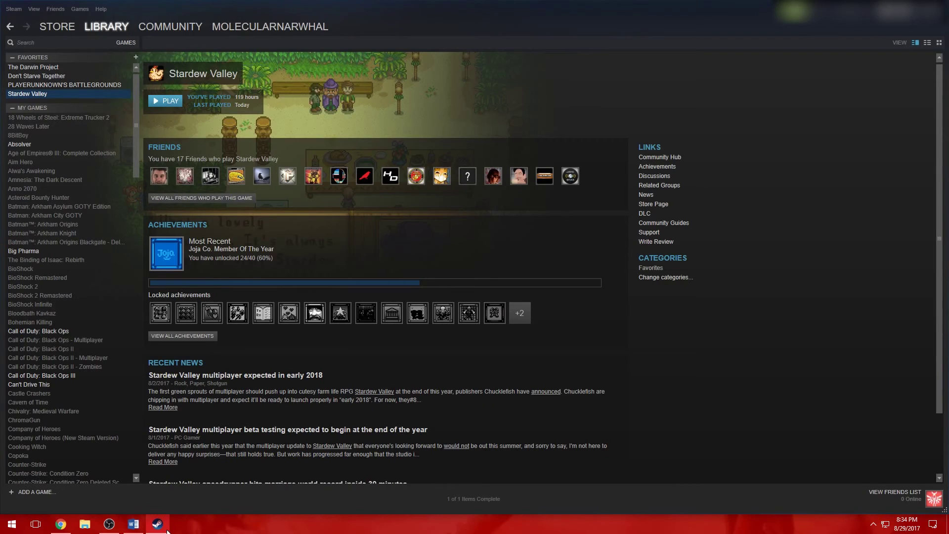
right_click(99, 97)
click(135, 226)
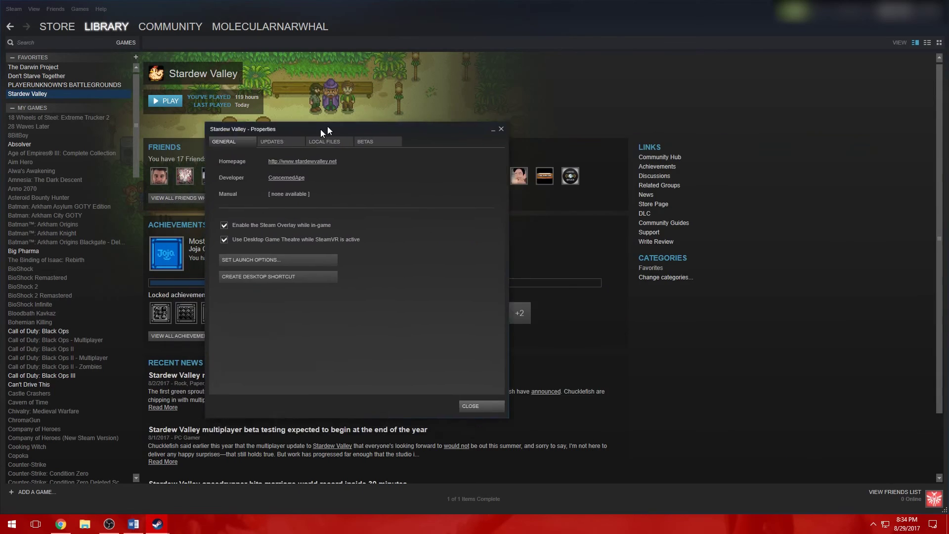
click(458, 116)
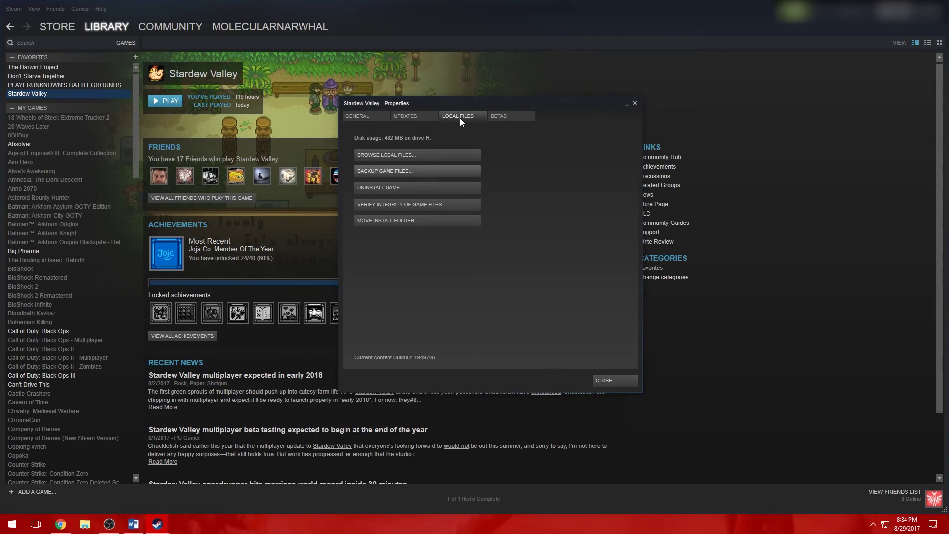
click(399, 154)
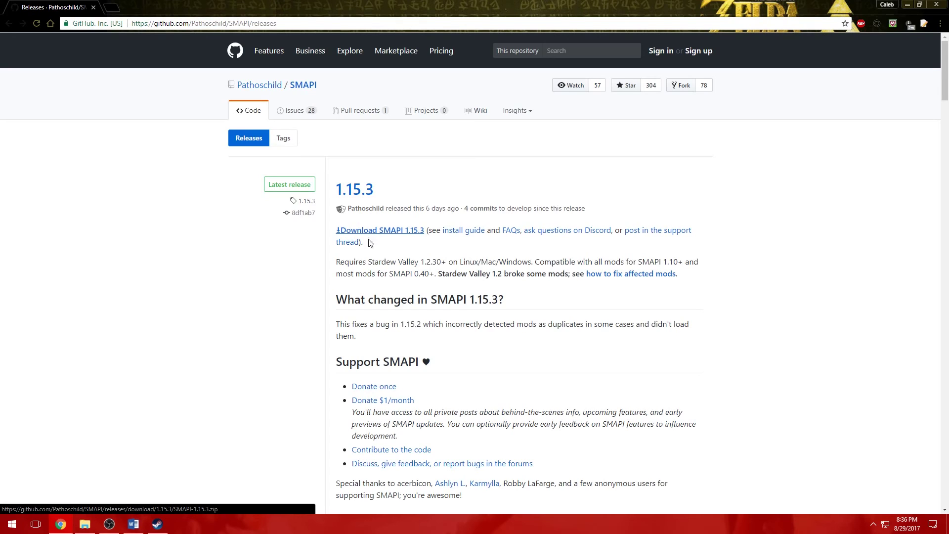
Look over the SMAPI releases on GitHub and download SMAPI 1.15.3
scroll(332, 253, down, 15)
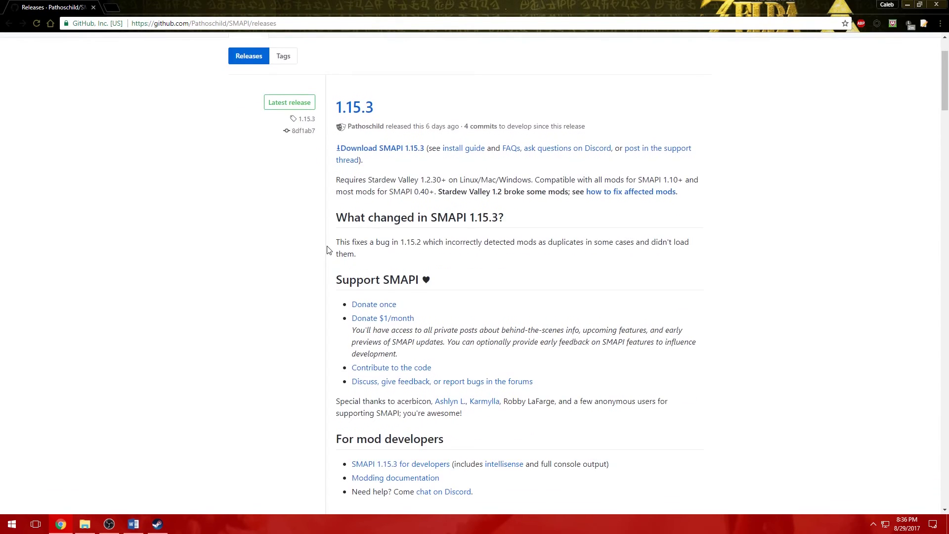
scroll(317, 262, down, 20)
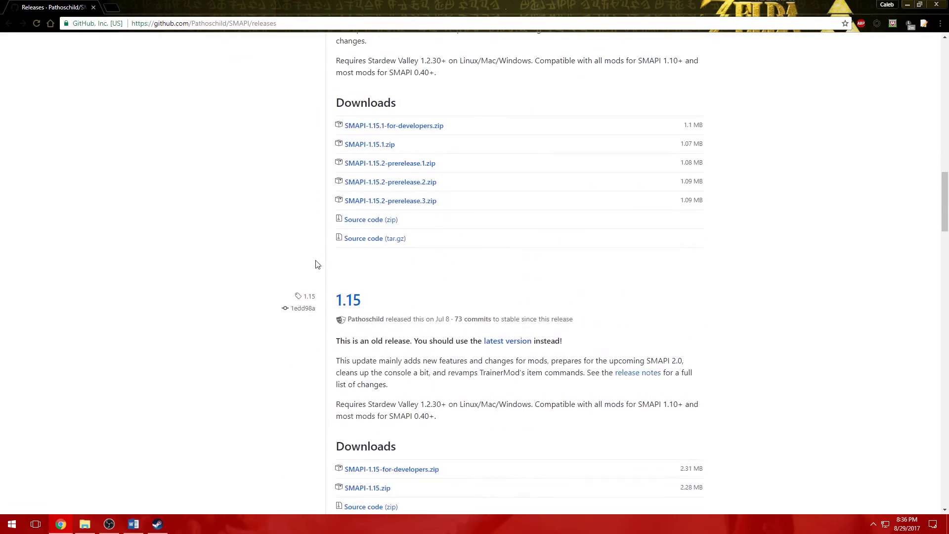
scroll(289, 248, up, 20)
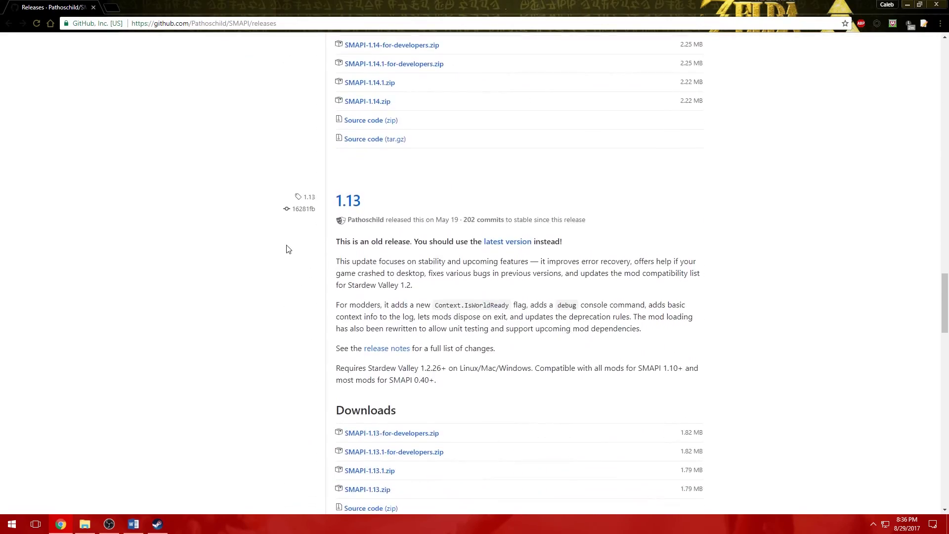
scroll(289, 277, up, 2)
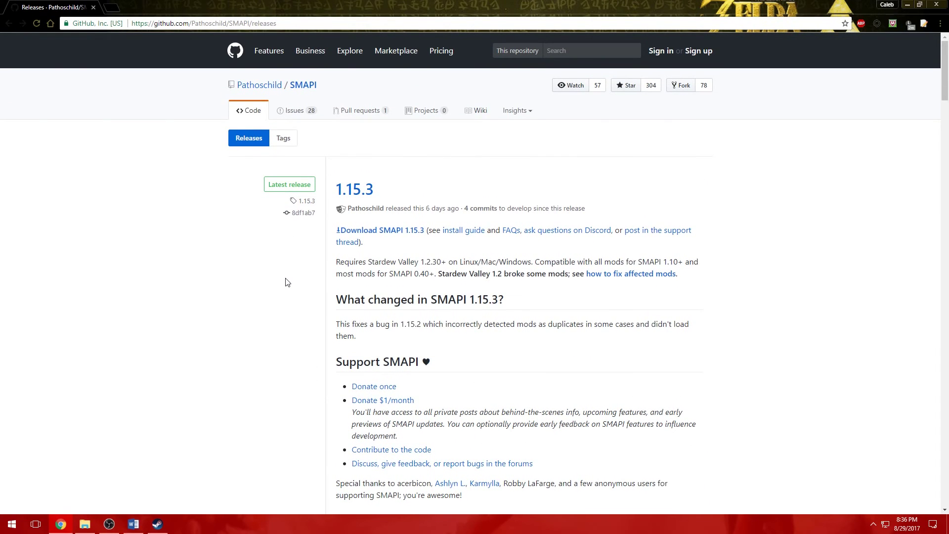
click(371, 235)
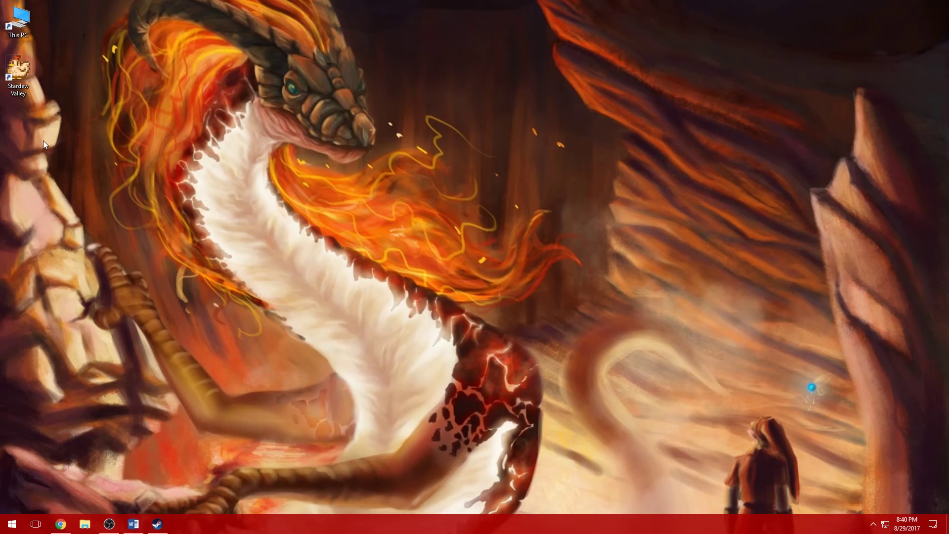
Launch Stardew Valley from its desktop shortcut
double_click(21, 91)
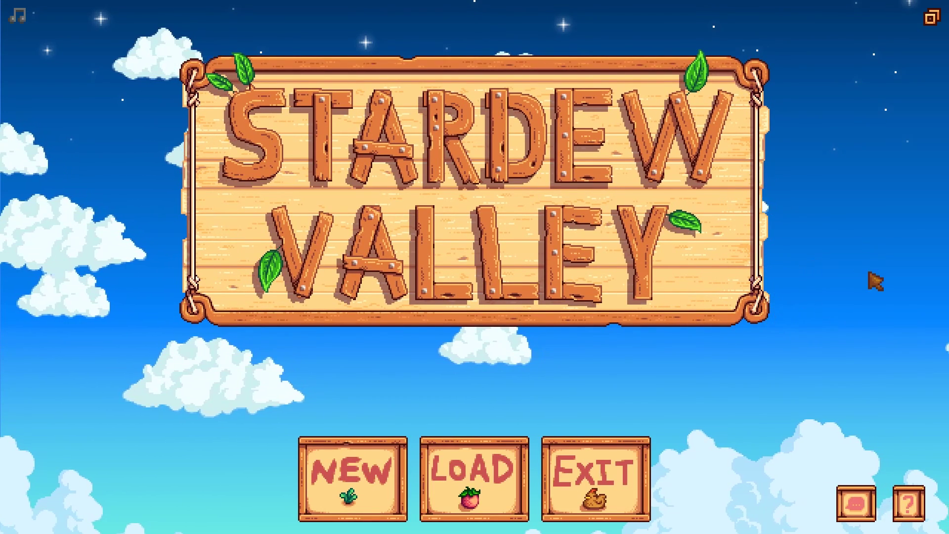
Exit the game, then move the downloaded SMAPI 1.15.3 archive from the Downloads folder to the desktop
click(648, 464)
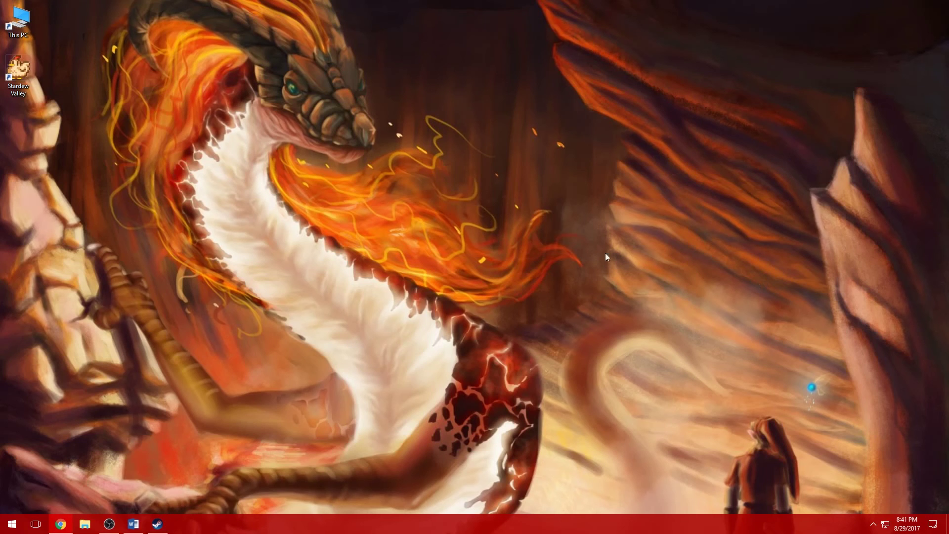
double_click(18, 23)
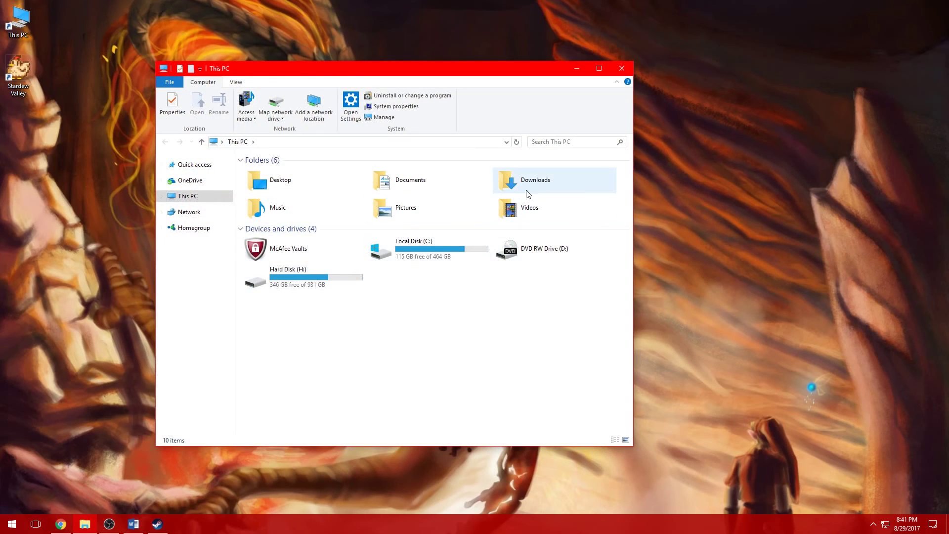
double_click(571, 179)
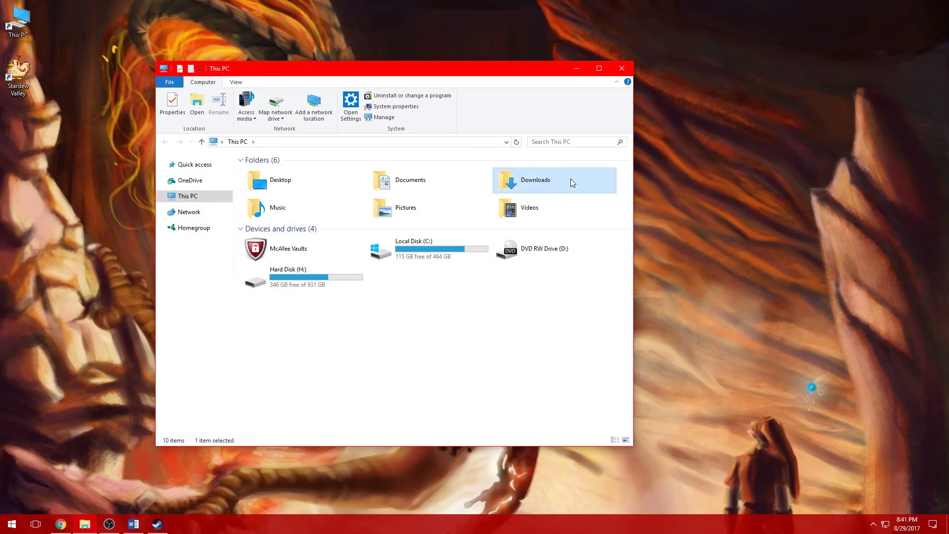
drag(302, 168, 22, 126)
click(622, 69)
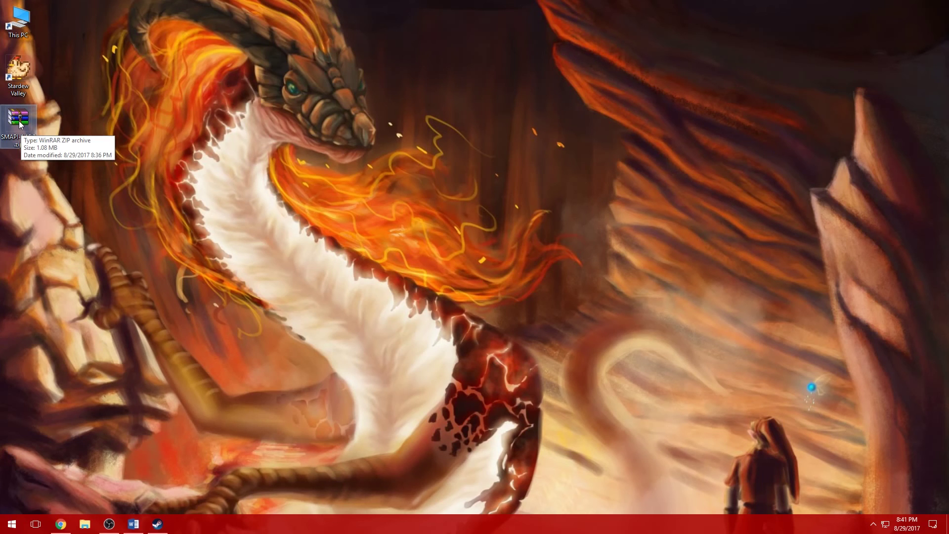
Extract the SMAPI archive directly onto the desktop and open the extracted SMAPI 1.15.3 folder
right_click(19, 122)
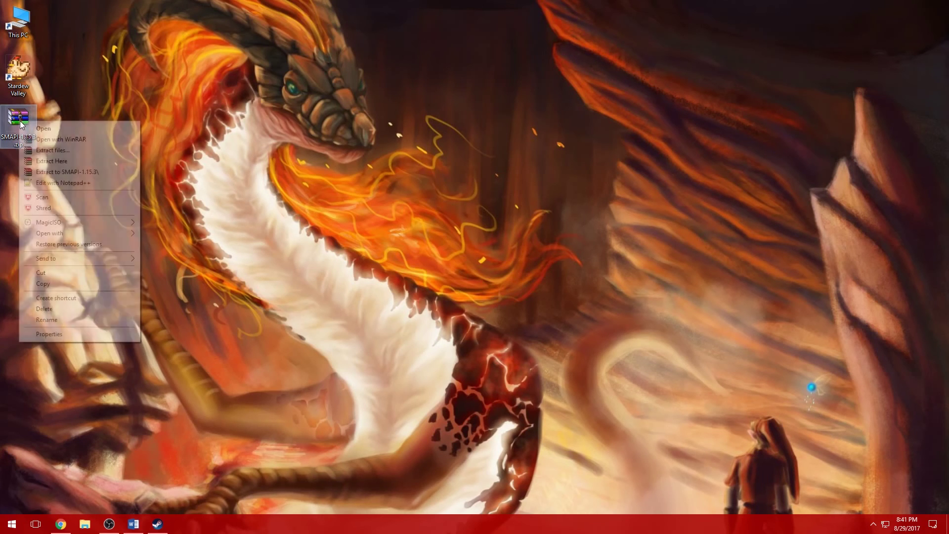
click(74, 162)
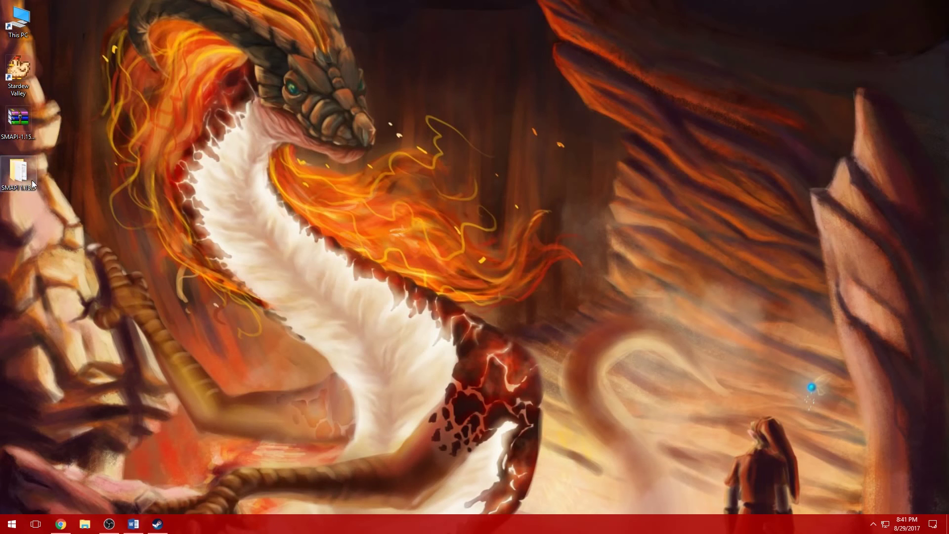
double_click(31, 180)
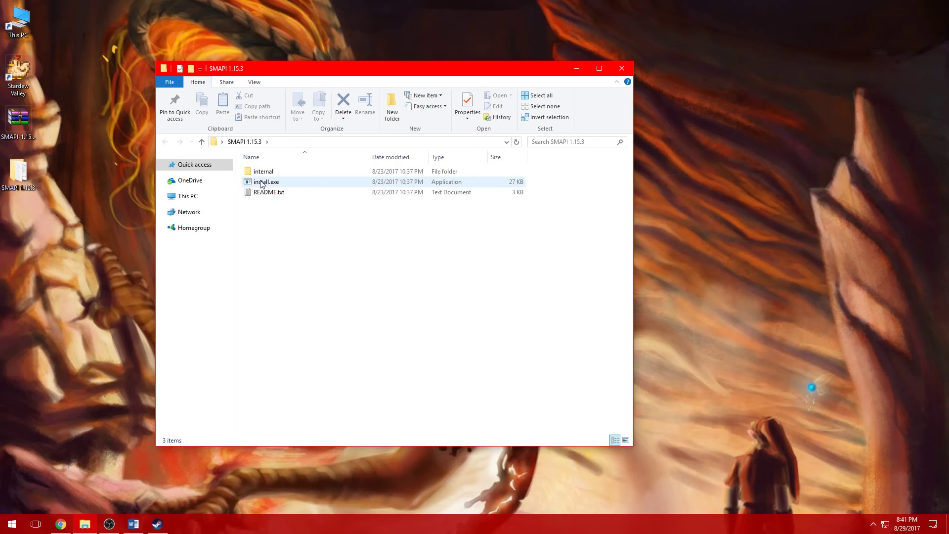
Read the SMAPI README.txt, highlight its install guide link, and close the file
double_click(280, 194)
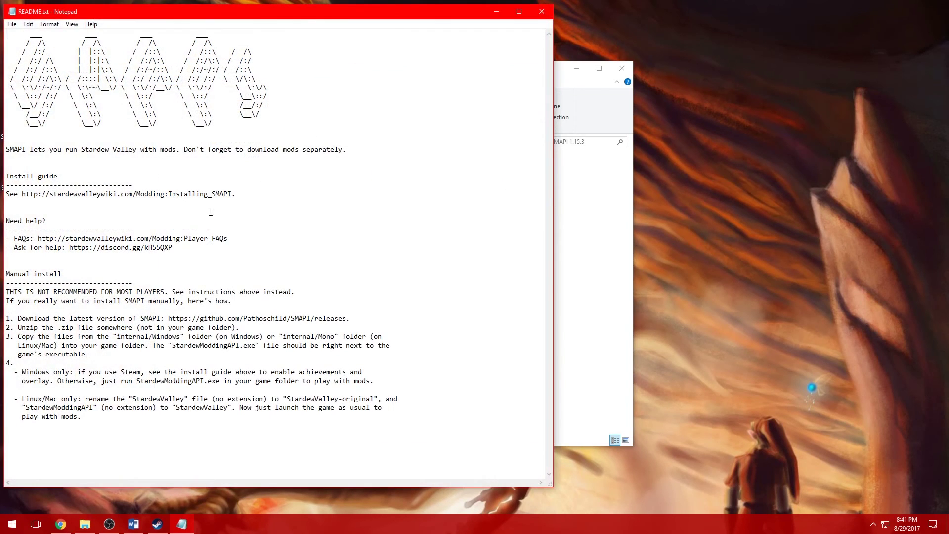
drag(234, 194, 29, 192)
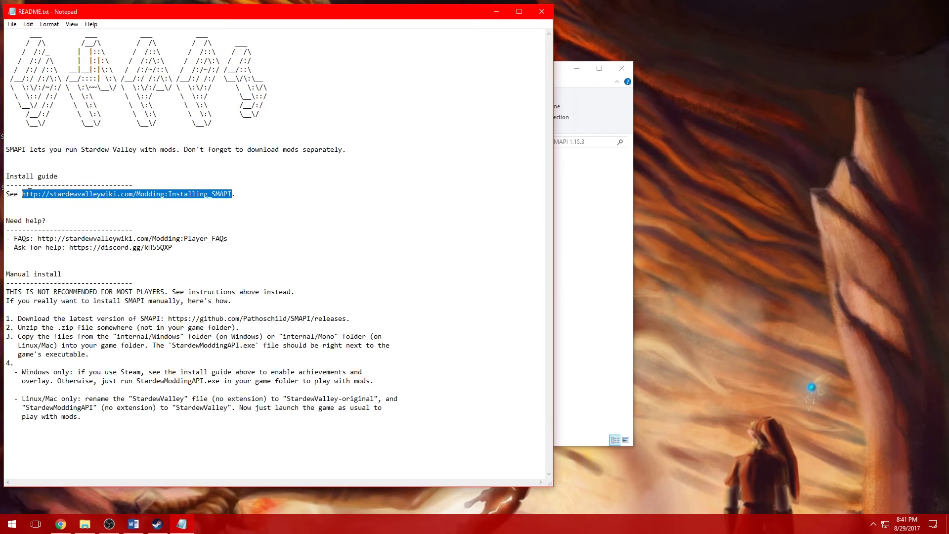
click(543, 11)
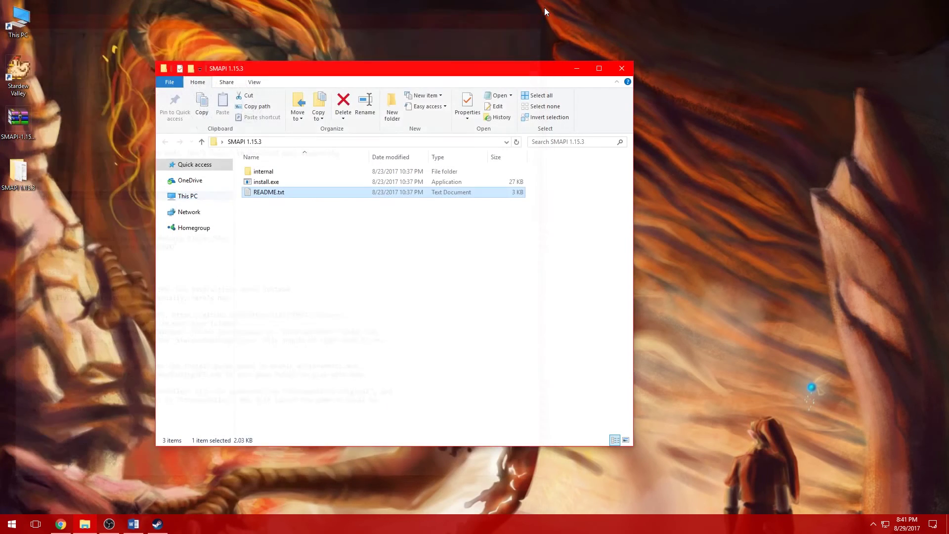
Run install.exe with option 1 to install SMAPI, and close the installer and its folder
double_click(303, 183)
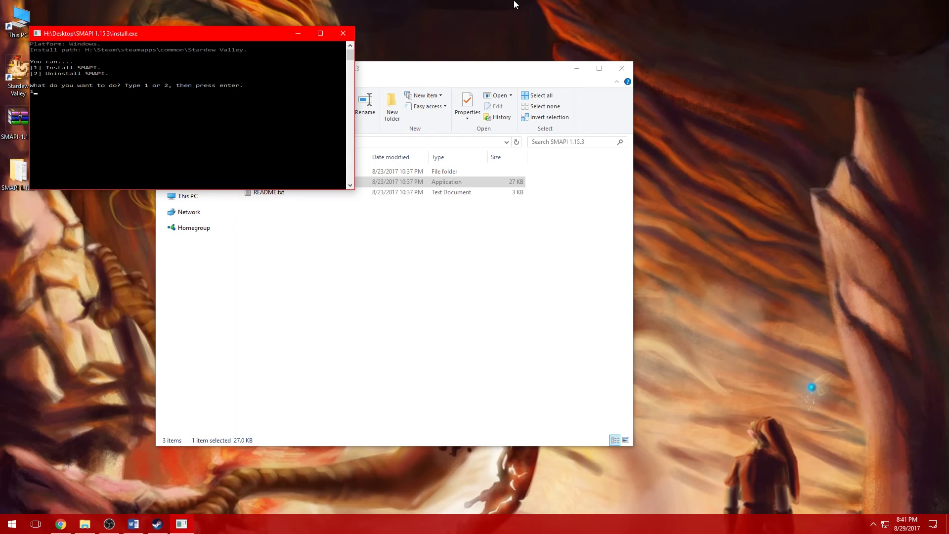
text(1)
key(Return)
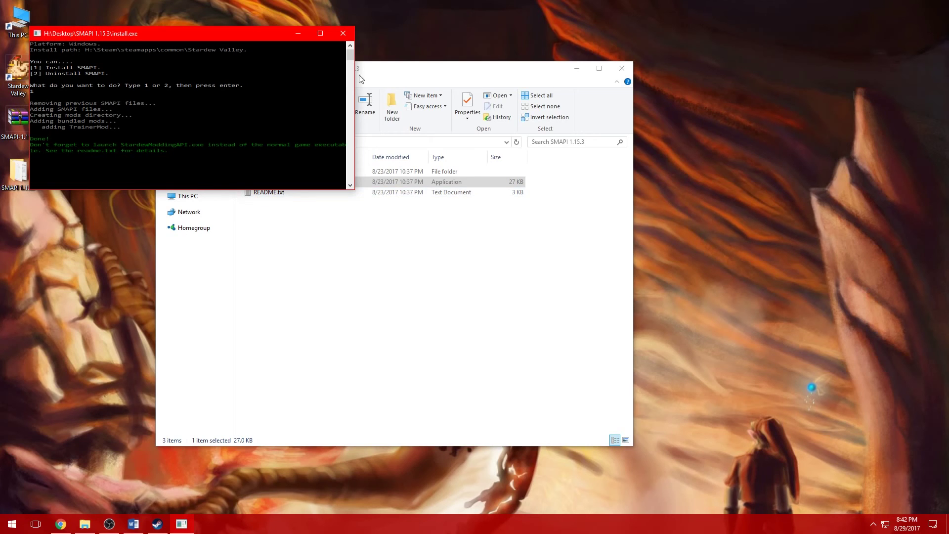
click(343, 34)
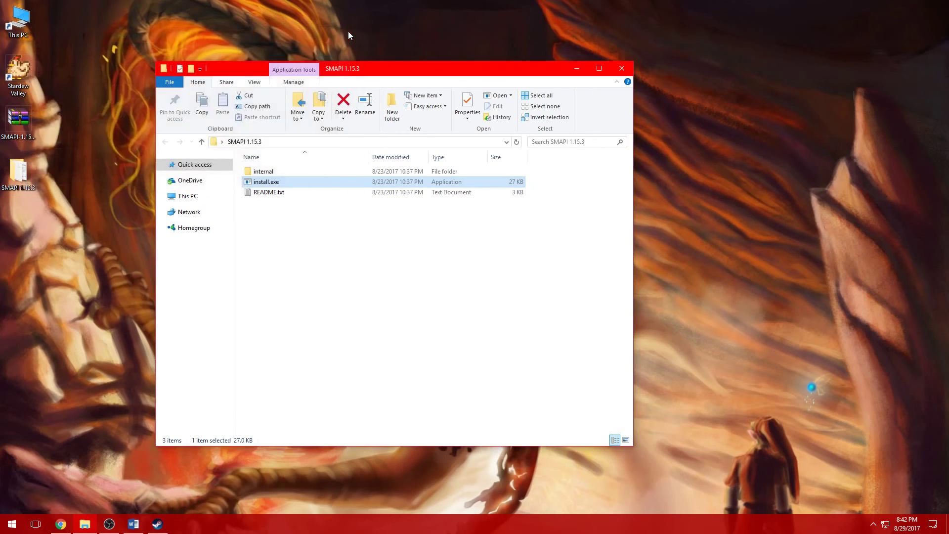
click(625, 70)
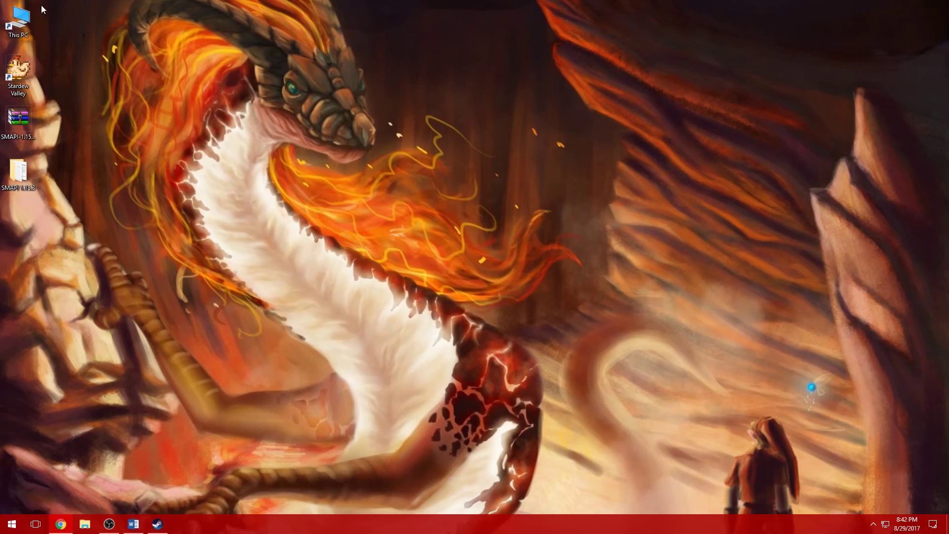
Open the Stardew Valley game folder on Hard Disk (H:) under Steam, SteamApps, common
double_click(18, 19)
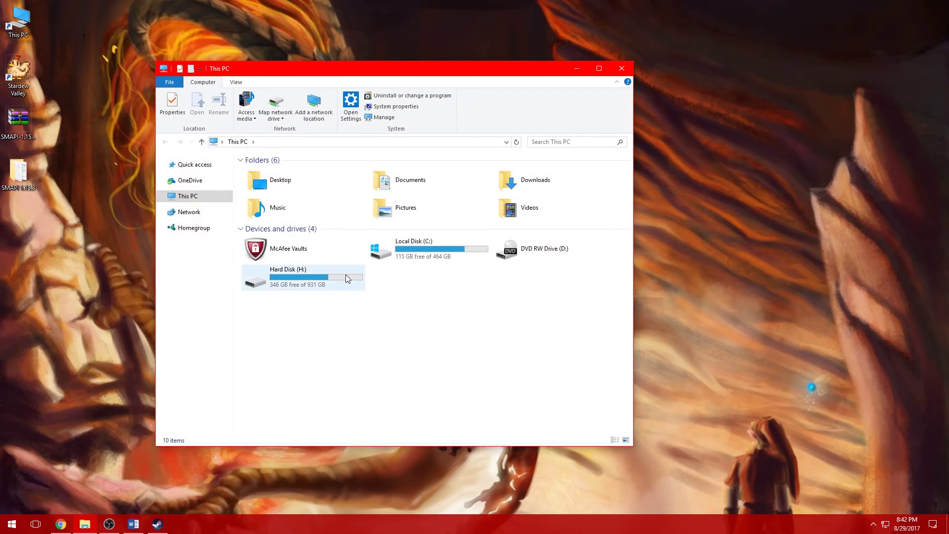
double_click(347, 276)
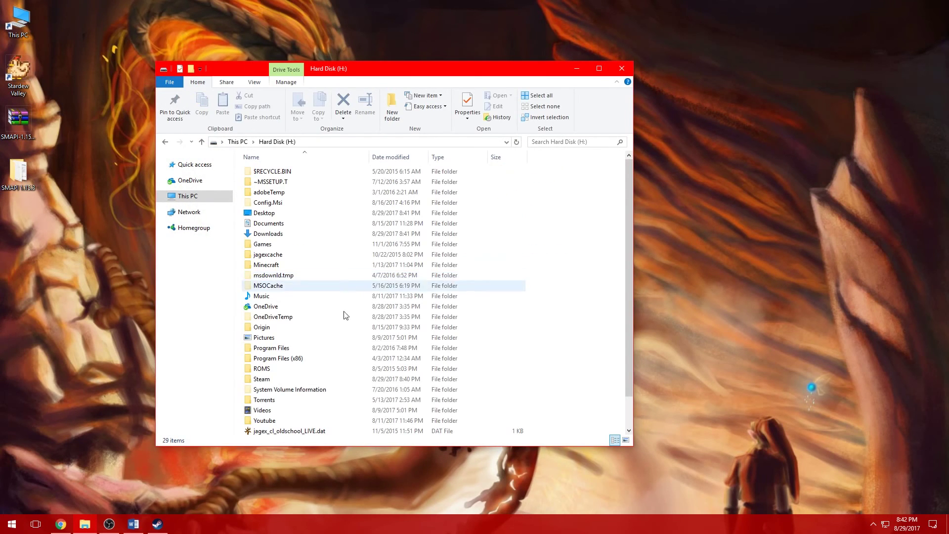
double_click(303, 379)
double_click(312, 368)
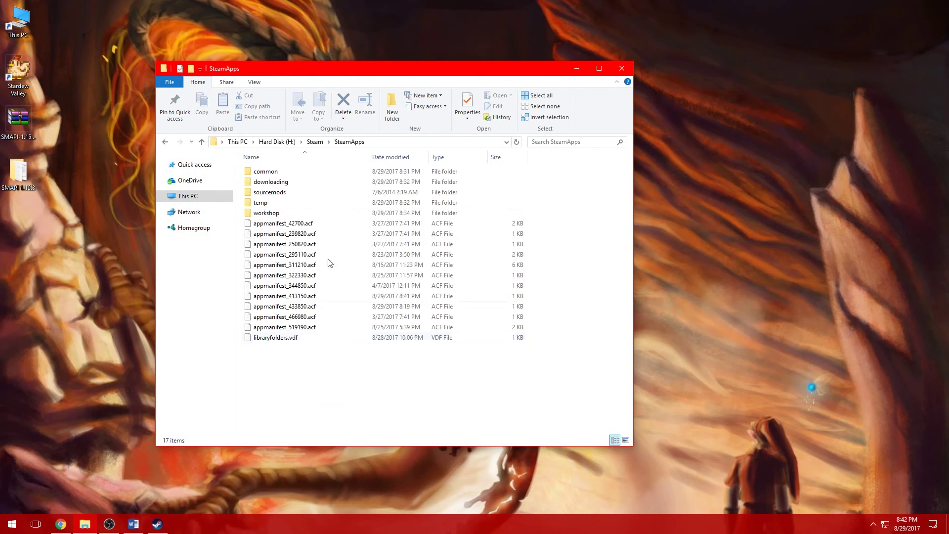
double_click(329, 173)
double_click(315, 277)
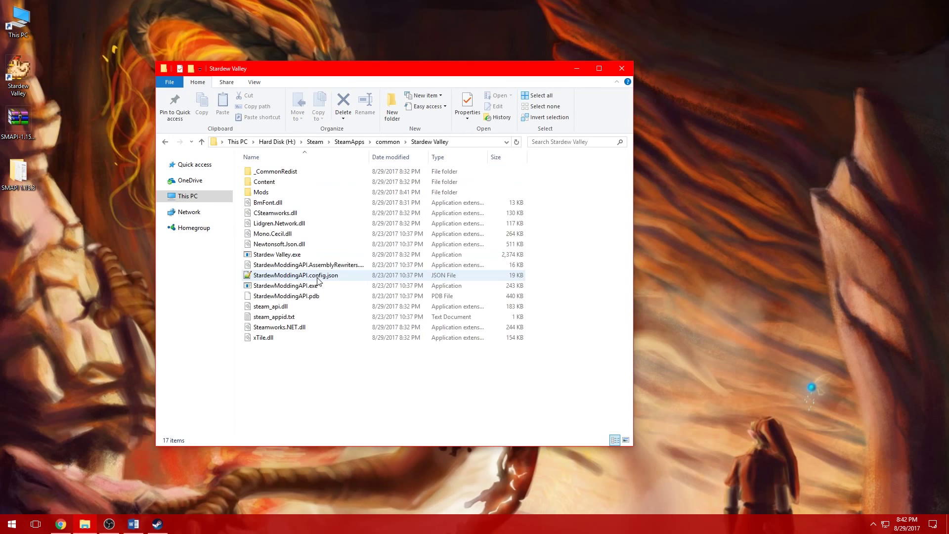
Compare StardewModdingAPI.exe with the original Stardew Valley.exe and its desktop shortcut
click(336, 290)
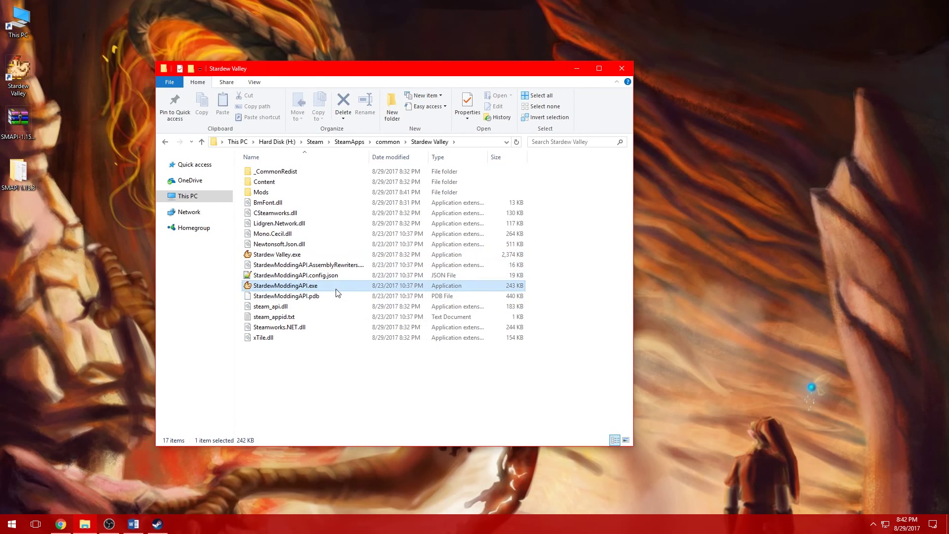
drag(435, 67, 536, 70)
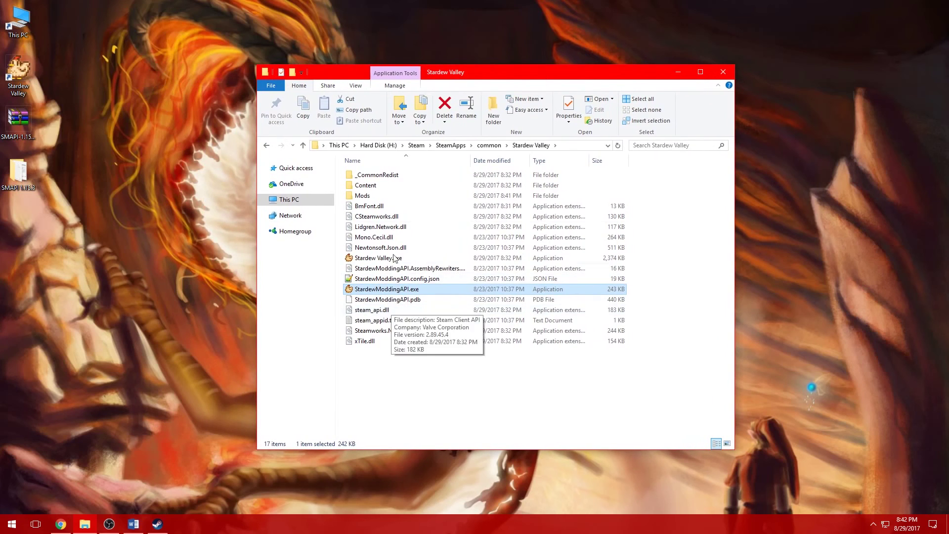
click(1, 64)
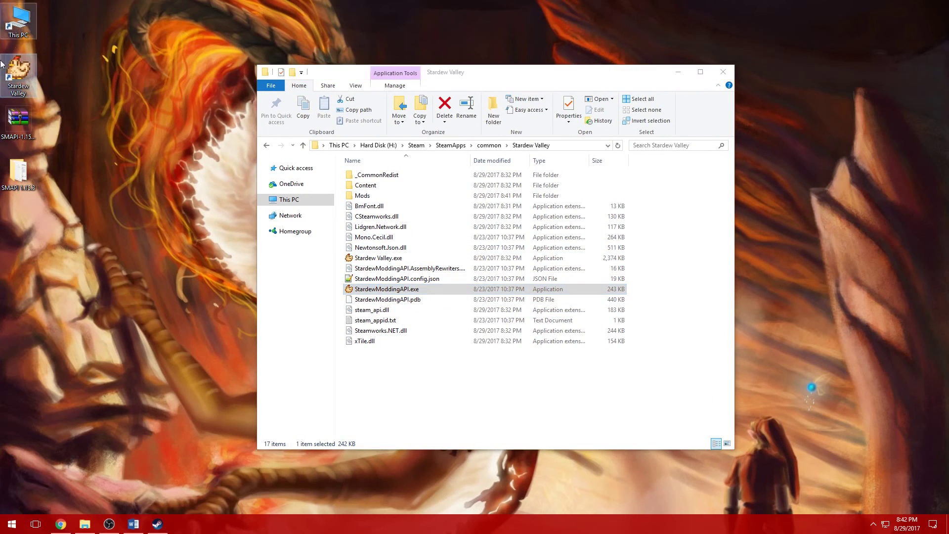
click(494, 260)
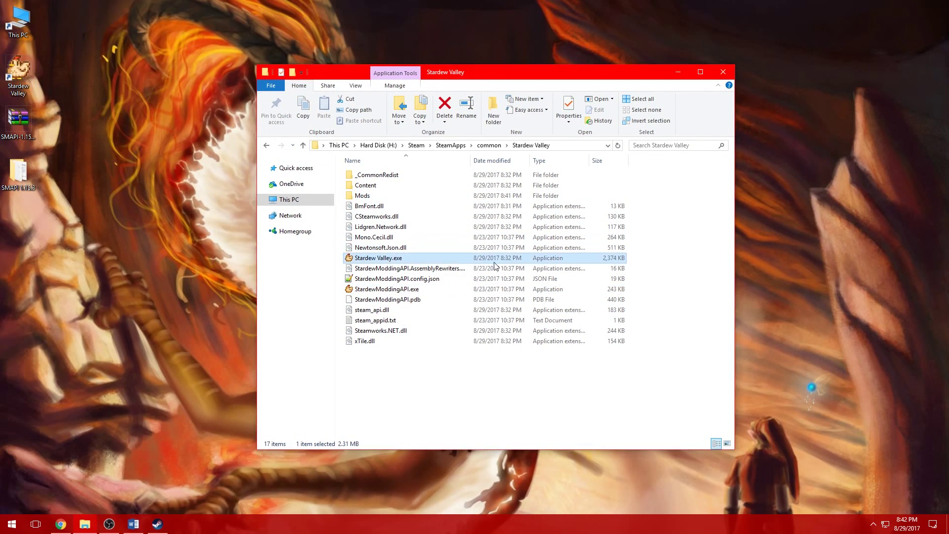
click(469, 291)
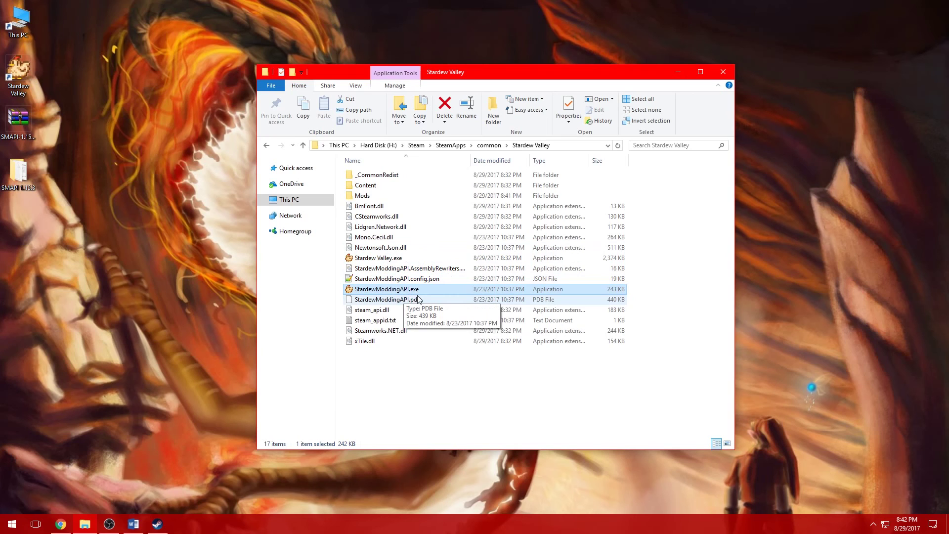
Create a desktop shortcut for StardewModdingAPI.exe from the game folder
right_click(462, 290)
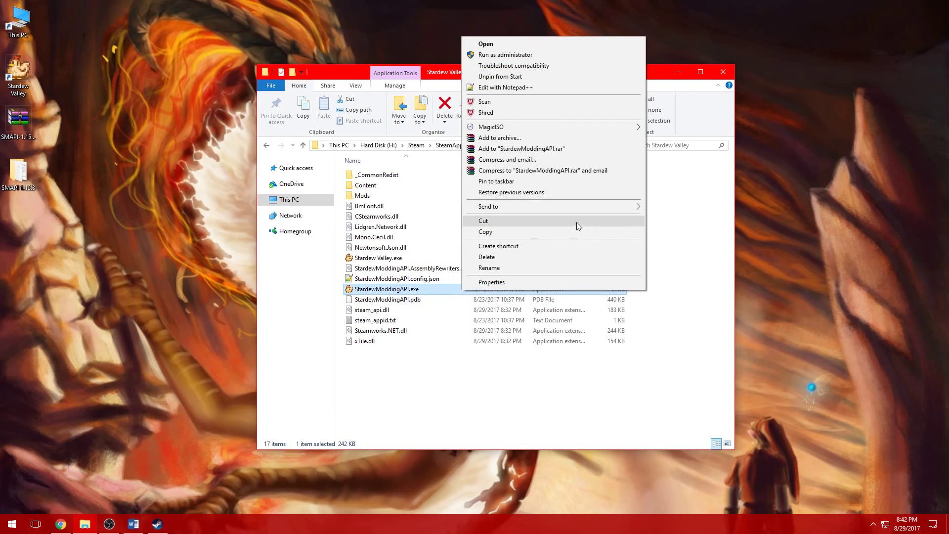
mouse_move(584, 207)
click(692, 229)
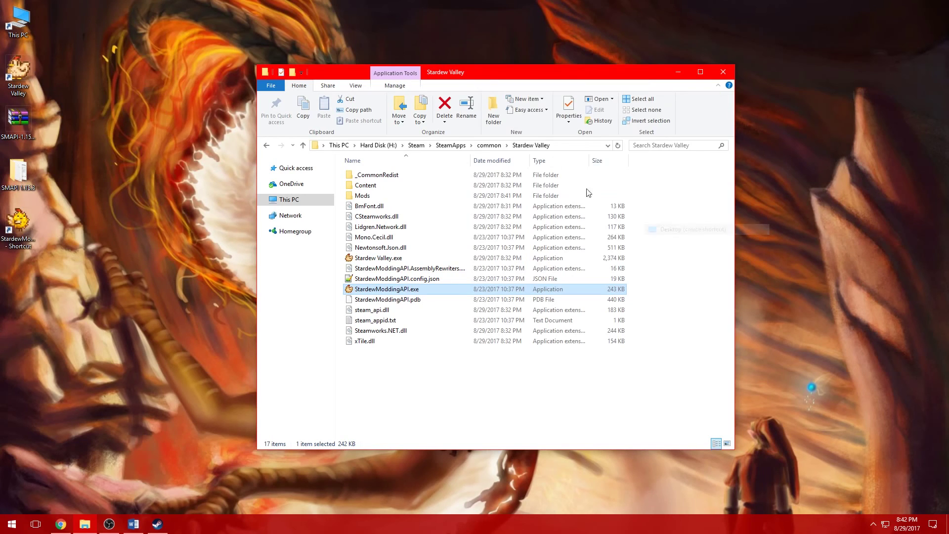
Compare the StardewModdingAPI and Stardew Valley desktop shortcuts, and clear the folder window off the desktop
click(34, 234)
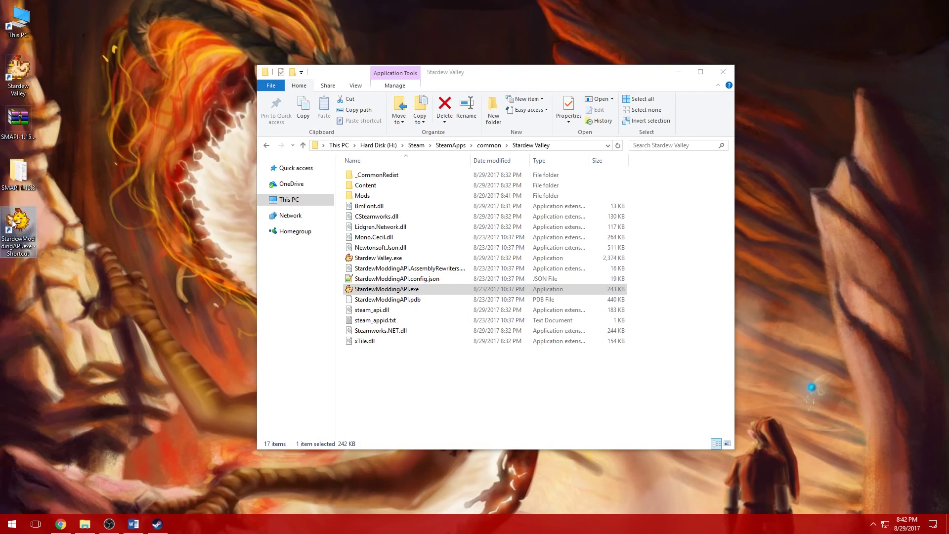
click(15, 70)
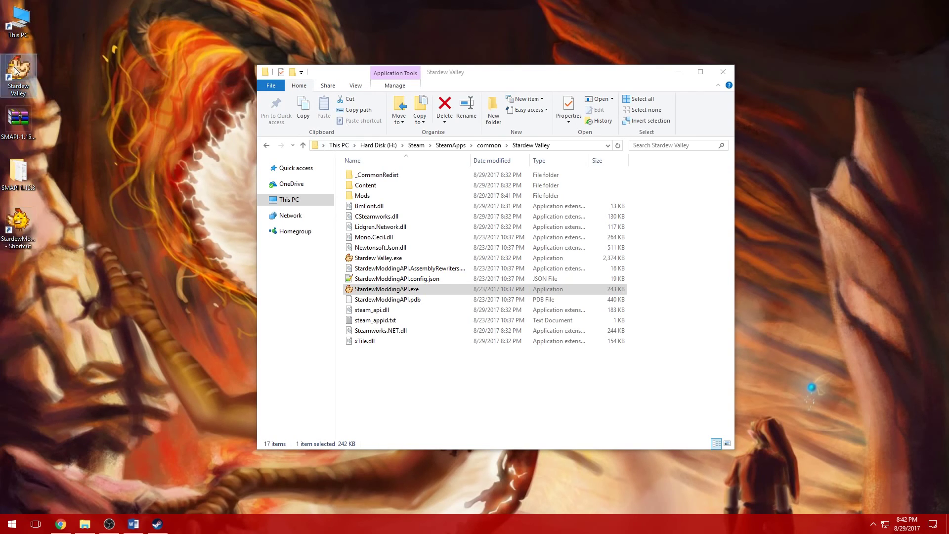
click(31, 242)
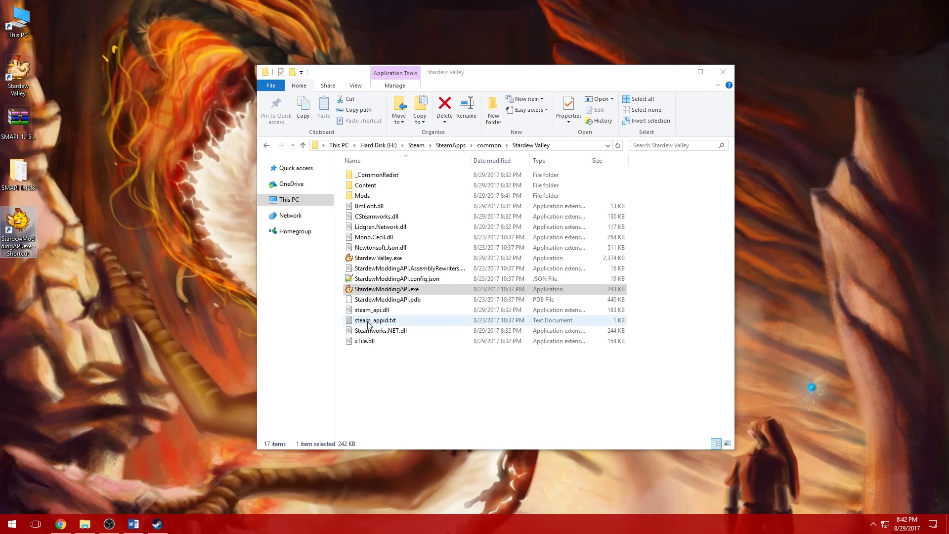
key(super+d)
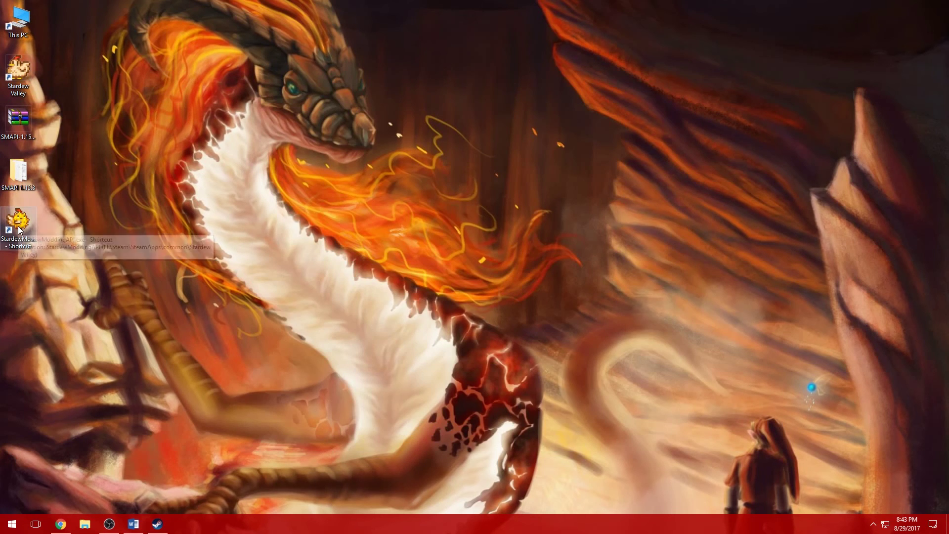
Launch the game from the StardewModdingAPI shortcut, look over its saved farms, and exit the game
double_click(19, 226)
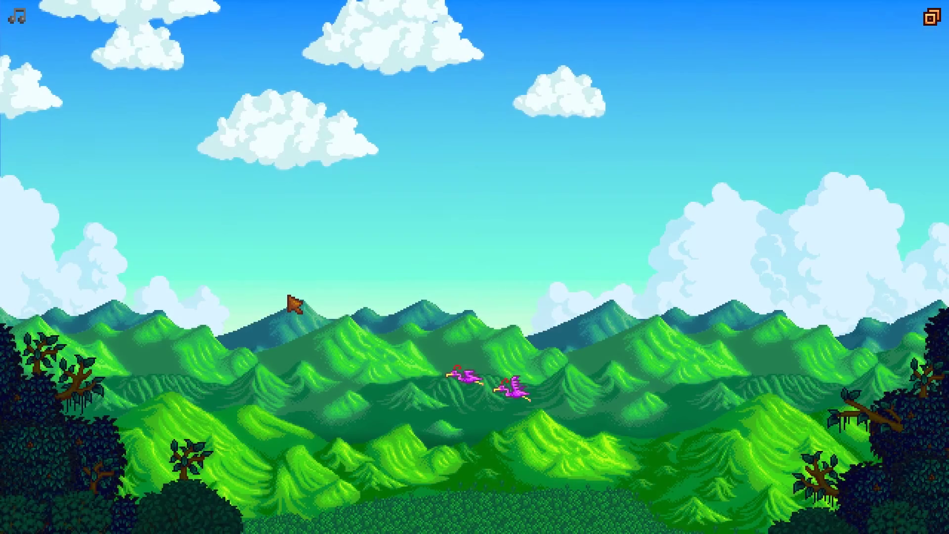
click(292, 303)
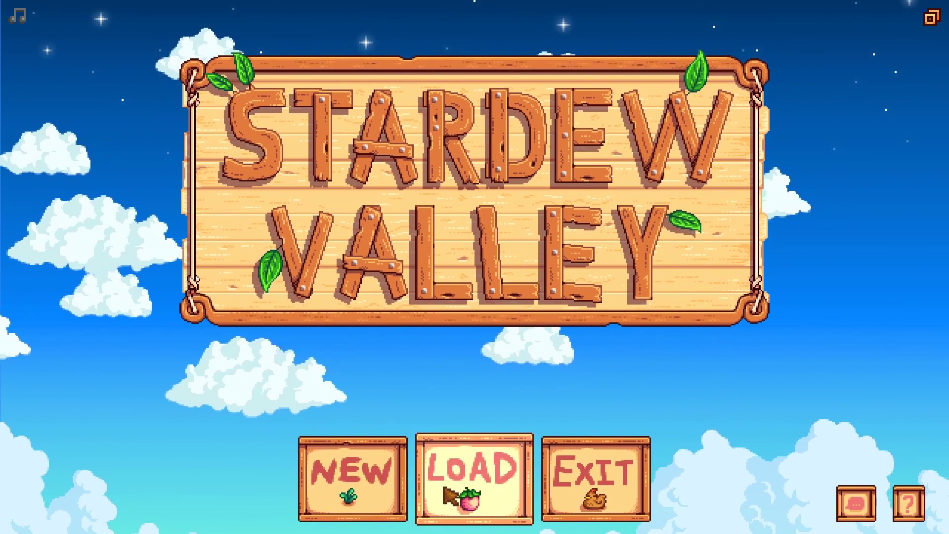
click(451, 497)
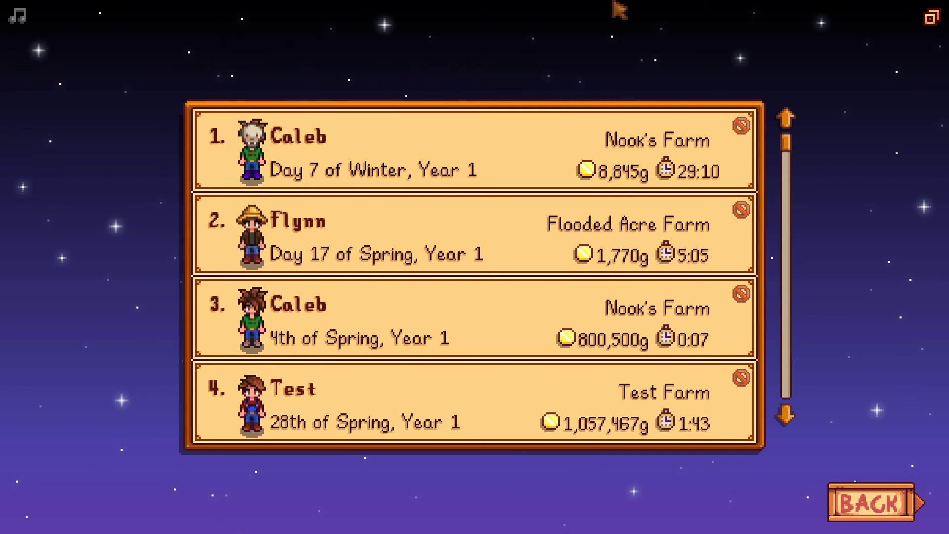
click(887, 511)
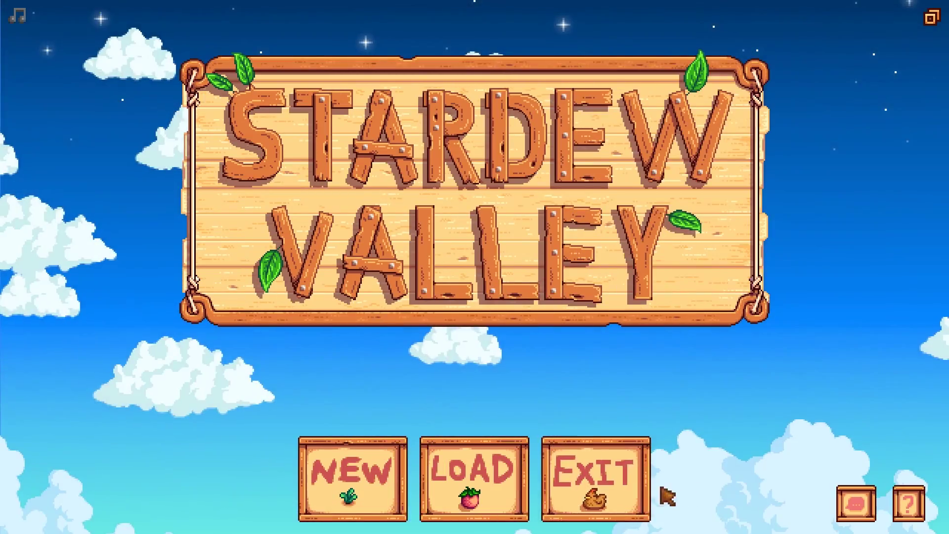
click(627, 491)
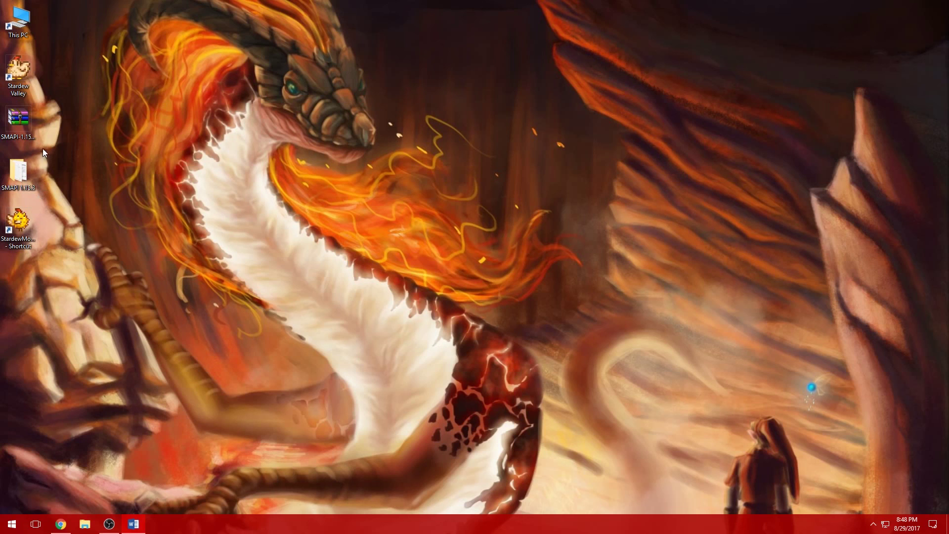
Copy the path of the game folder H:\Steam\SteamApps\common\Stardew Valley and close the folder window
double_click(29, 21)
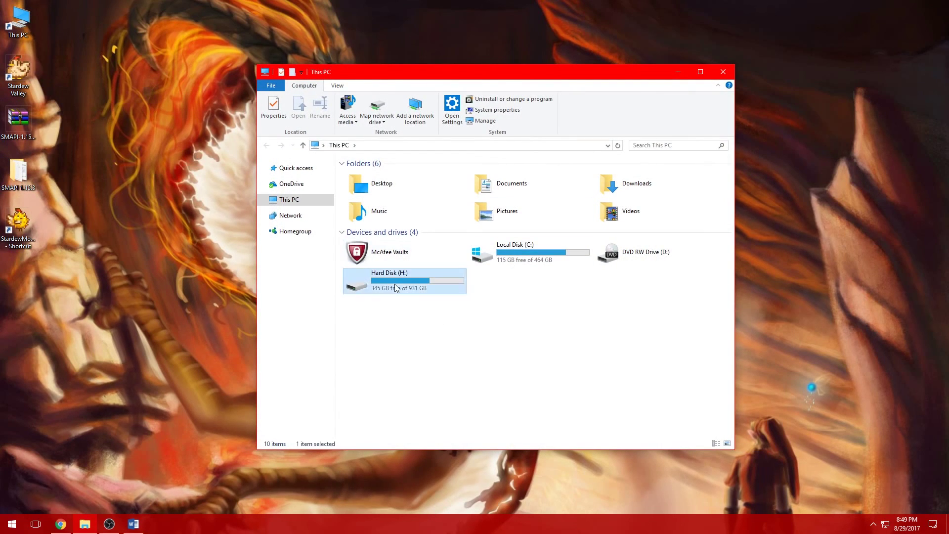
double_click(396, 279)
double_click(406, 385)
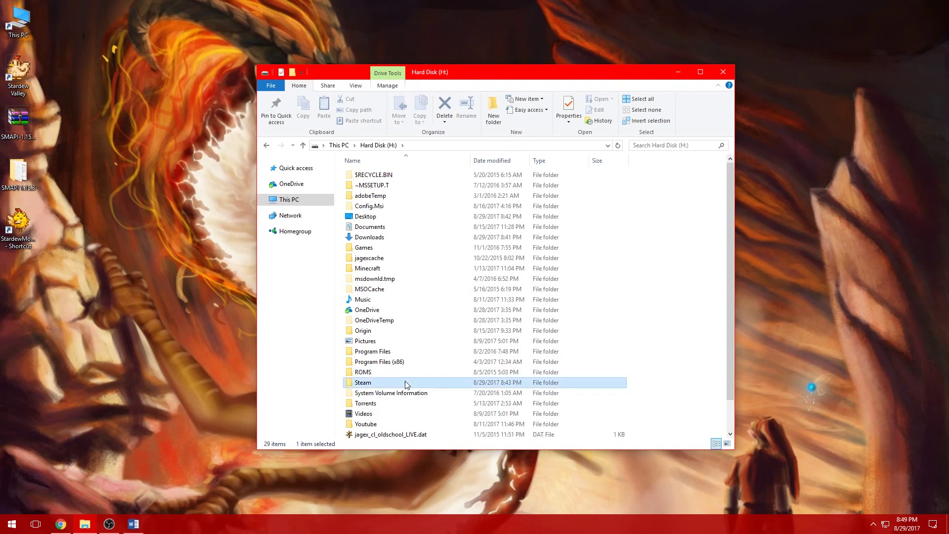
click(385, 375)
double_click(385, 375)
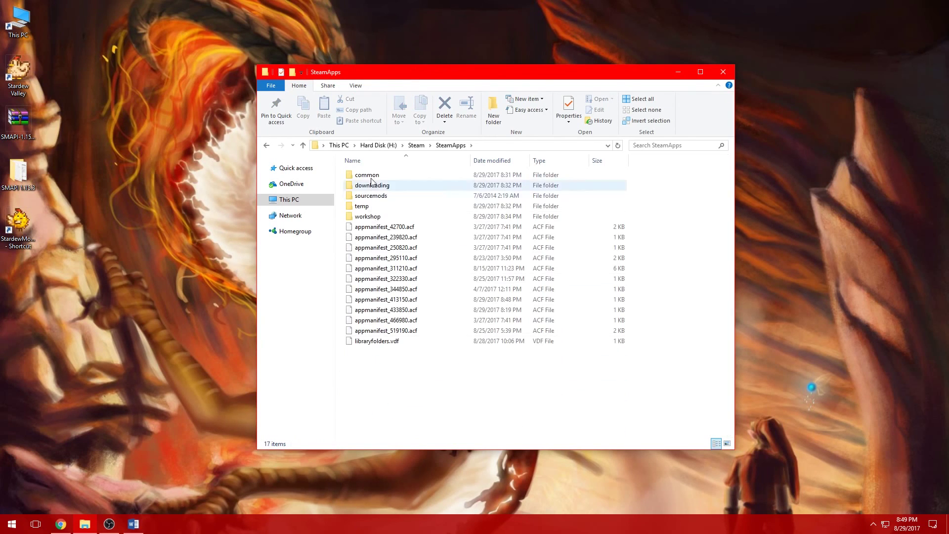
double_click(376, 175)
double_click(394, 284)
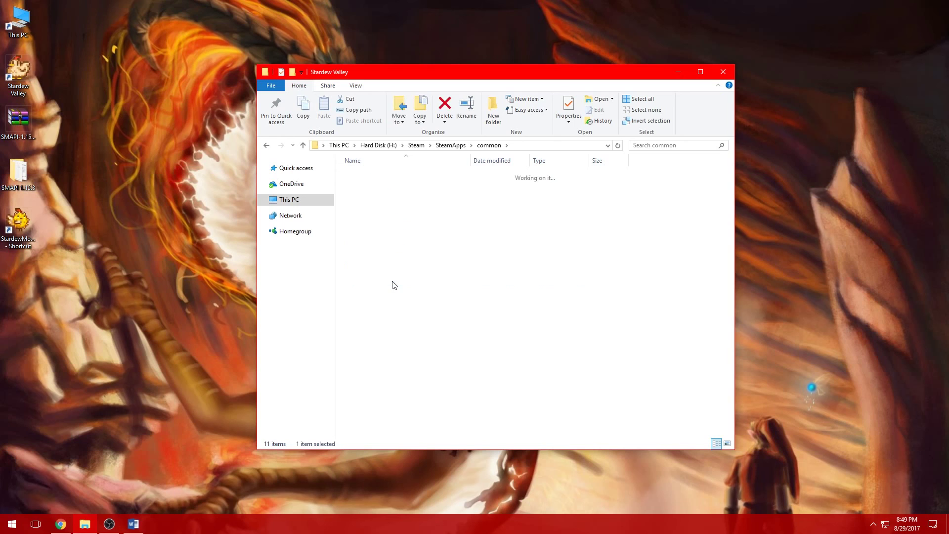
click(575, 147)
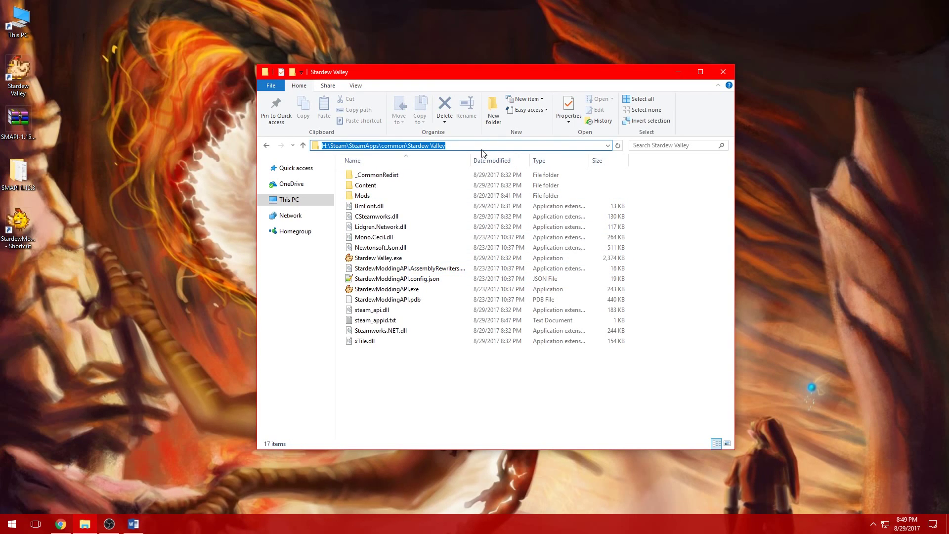
click(724, 72)
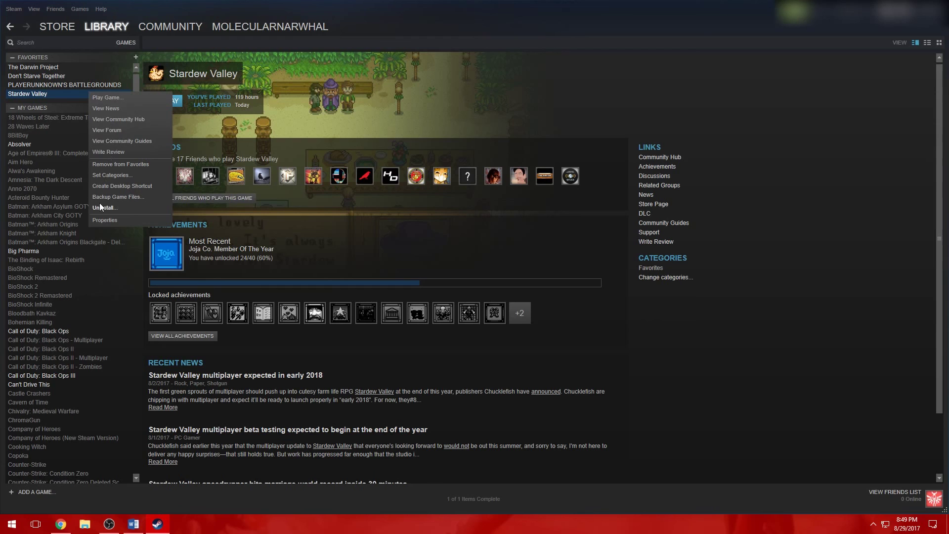
In Steam, replace Stardew Valley's launch options with "H:\Steam\SteamApps\common\Stardew Valley\StardewModdingAPI.exe" %command%, pasting the copied folder path
click(110, 222)
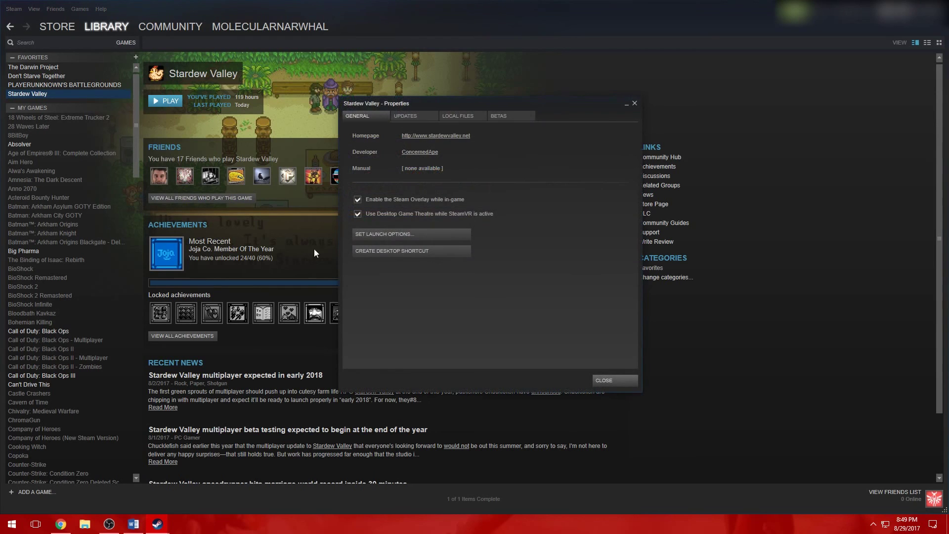
click(419, 234)
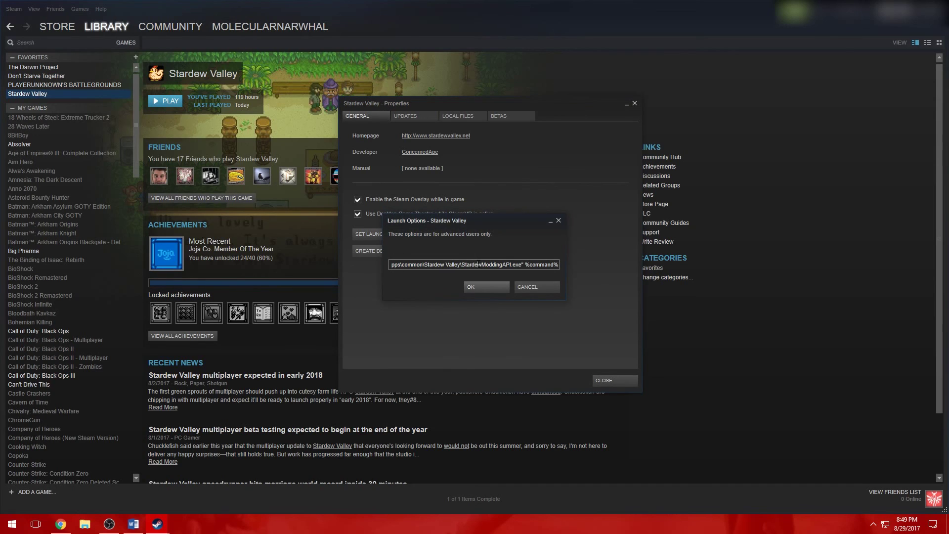
key(ctrl+a)
key(BackSpace)
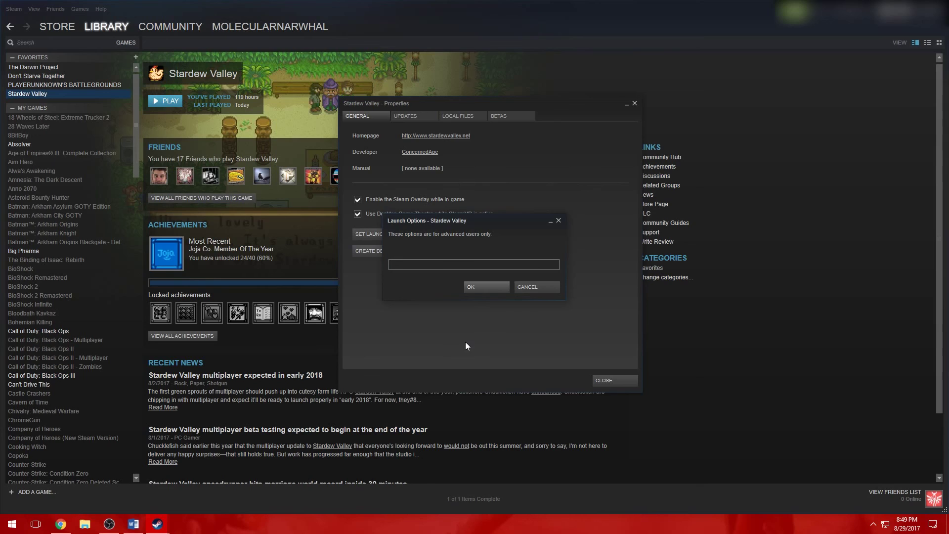
text(pps\common\Stardew Valley)
key(Home)
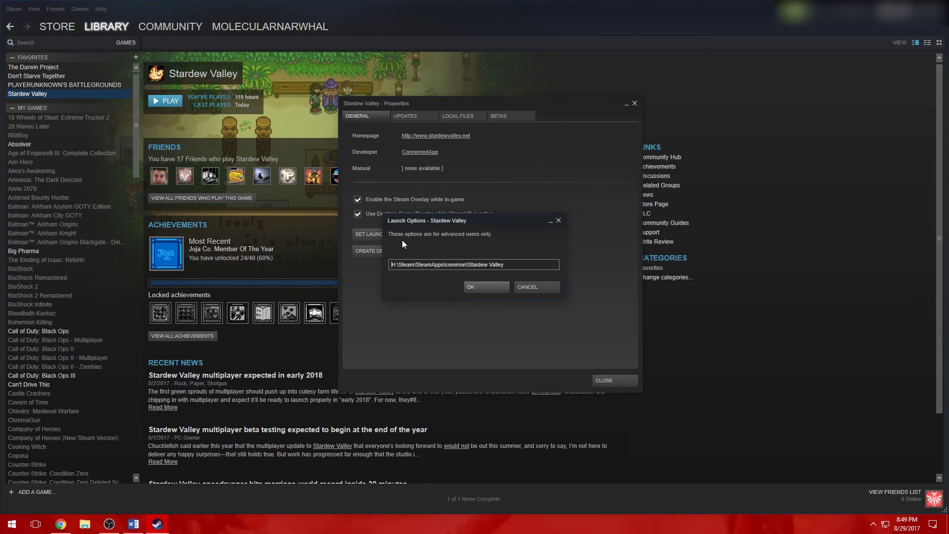
text(")
key(End)
text(\StardewModdingAPI.exe" %command%)
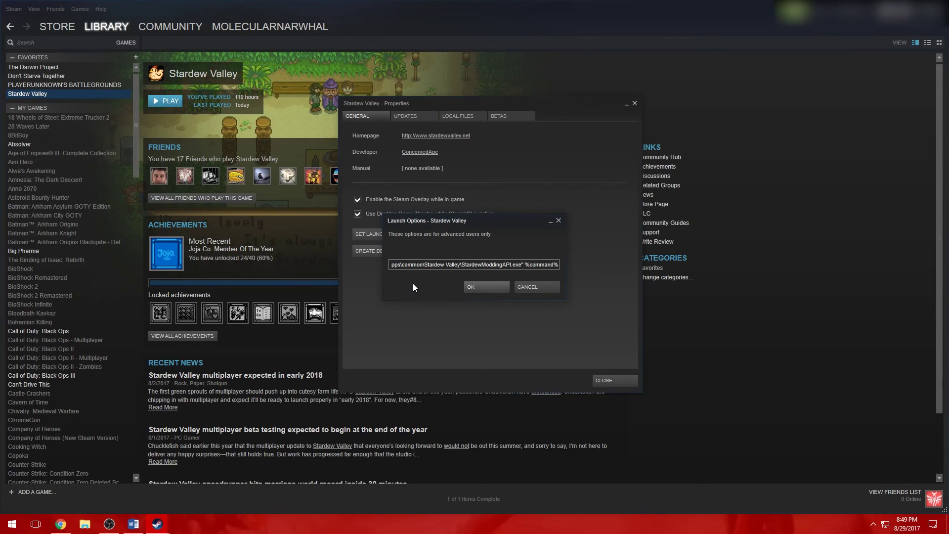
Check the launch options line from the opening quote through %command%, and save it to the game's properties
key(Left)
key(Left)
key(Left)
key(Left)
key(Left)
key(Left)
key(Left)
key(Left)
key(Left)
key(Left)
key(Left)
key(Left)
key(Left)
key(Left)
key(Left)
key(Left)
key(Left)
key(Left)
key(Left)
key(Left)
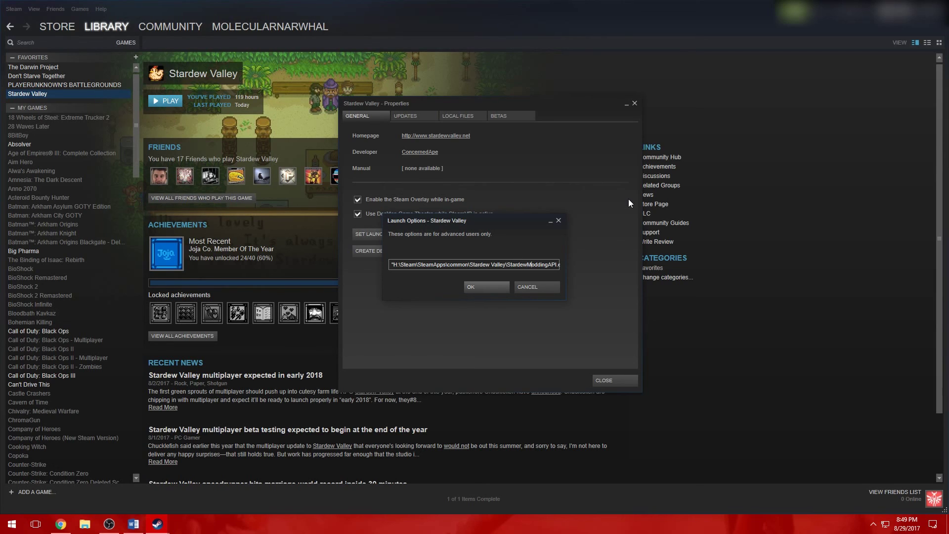
key(Right)
key(Right)
key(Right)
key(Right)
key(Right)
key(Right)
key(Right)
key(Right)
key(Right)
key(Right)
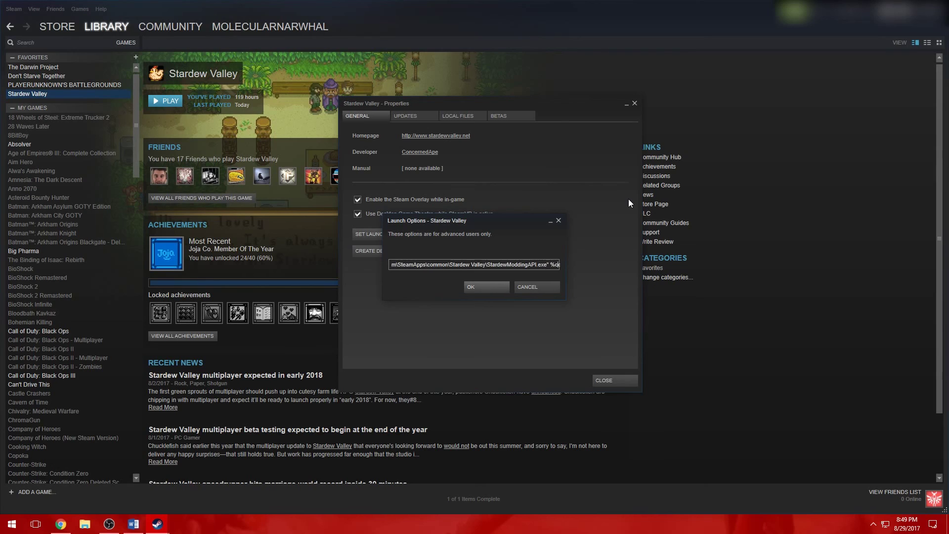
key(Right)
key(Right)
key(Right)
key(Right)
key(Right)
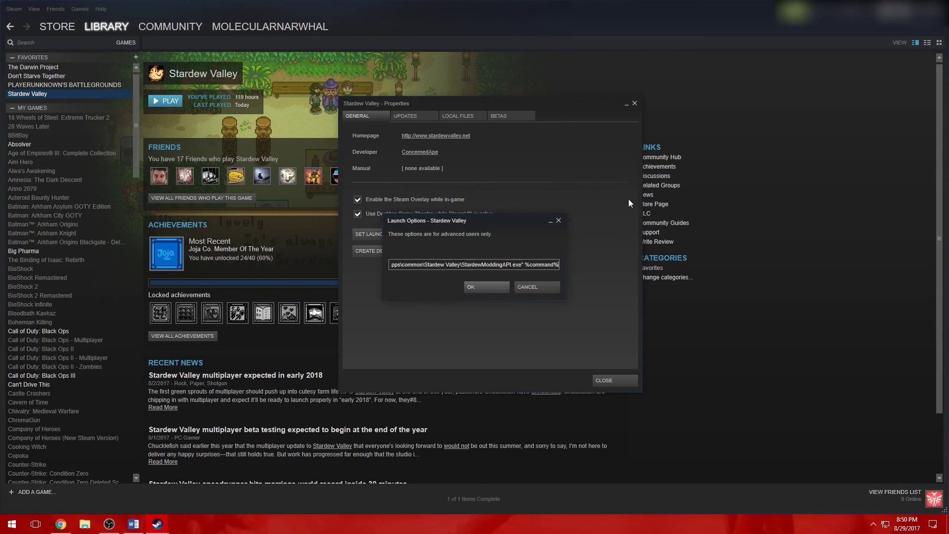
click(494, 290)
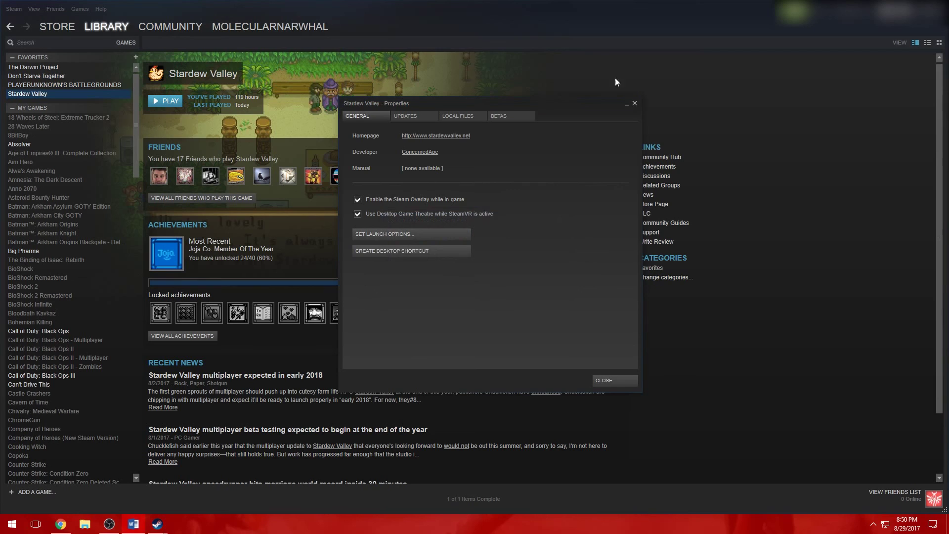
click(621, 381)
Launch Stardew Valley from the Steam library to test the SMAPI launch options, exit the game at its title screen, and minimize Steam
click(153, 104)
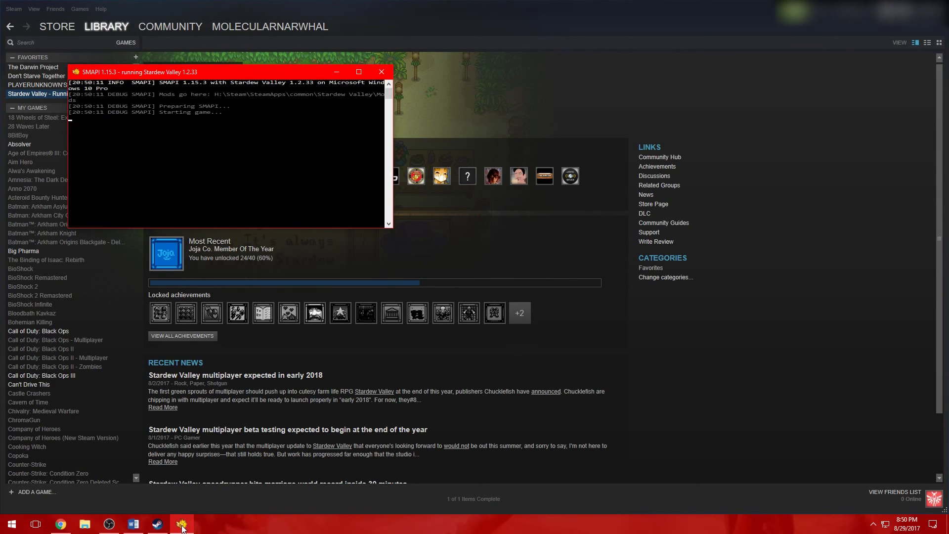
mouse_move(182, 528)
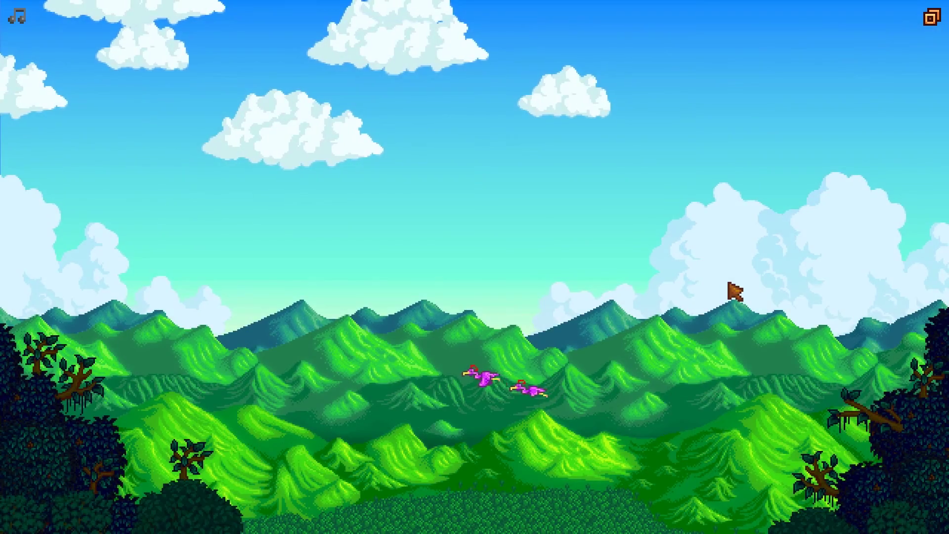
click(733, 288)
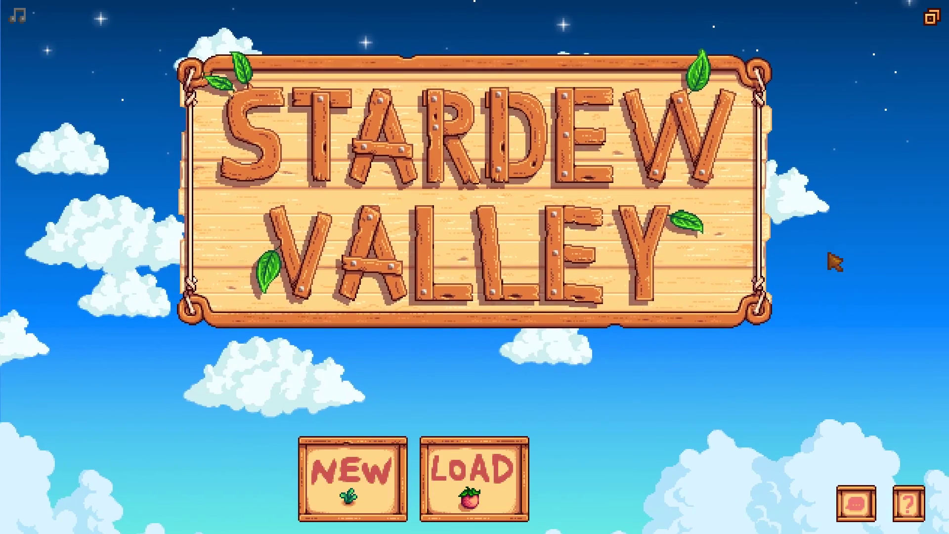
click(632, 471)
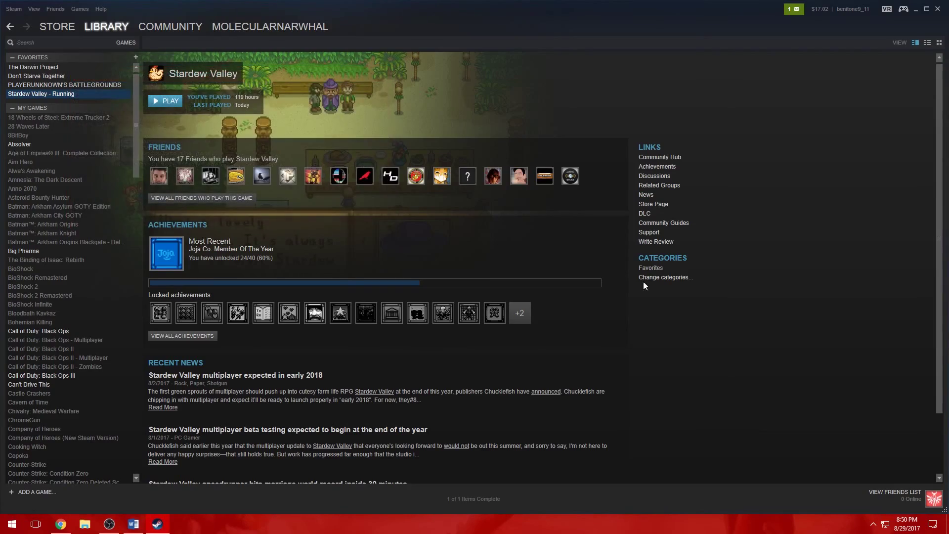
click(917, 9)
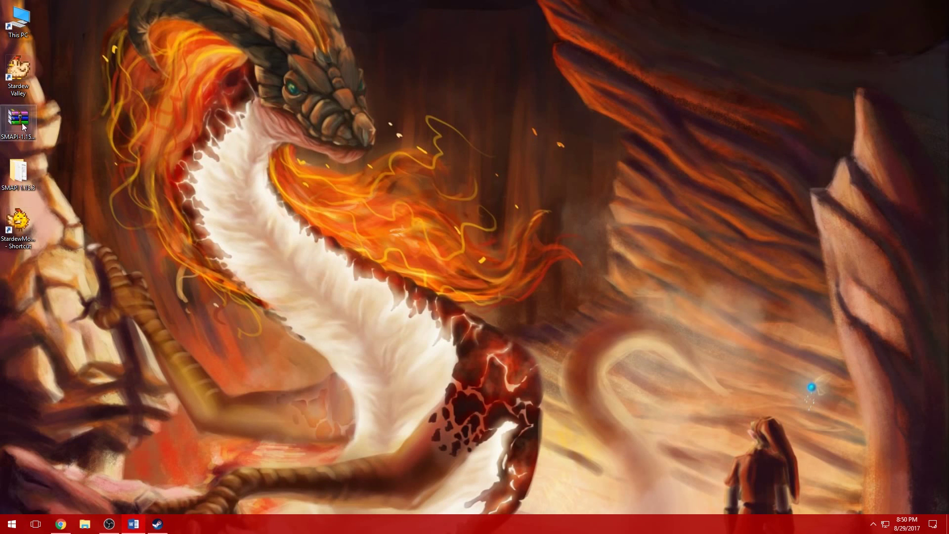
Open the Stardew Valley game folder under H:\Steam\SteamApps\common
double_click(17, 27)
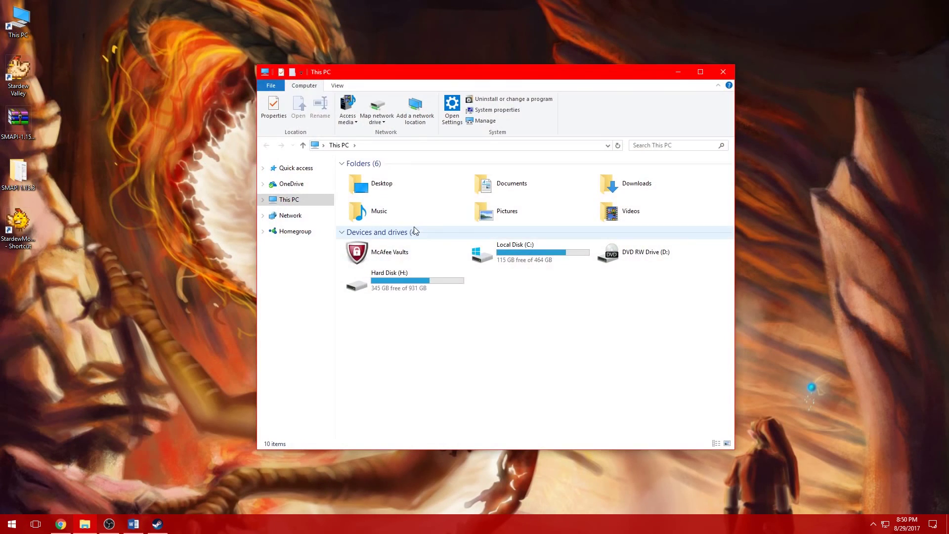
double_click(427, 290)
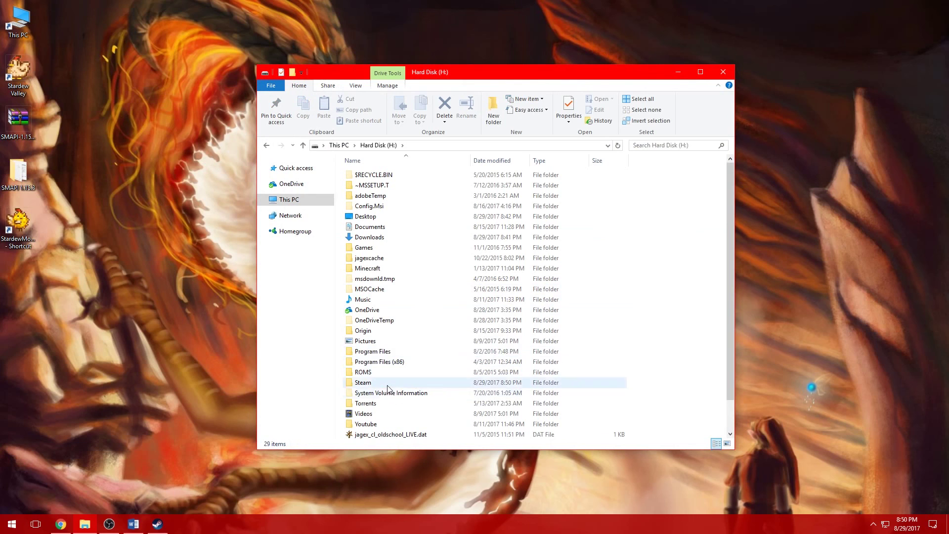
double_click(364, 382)
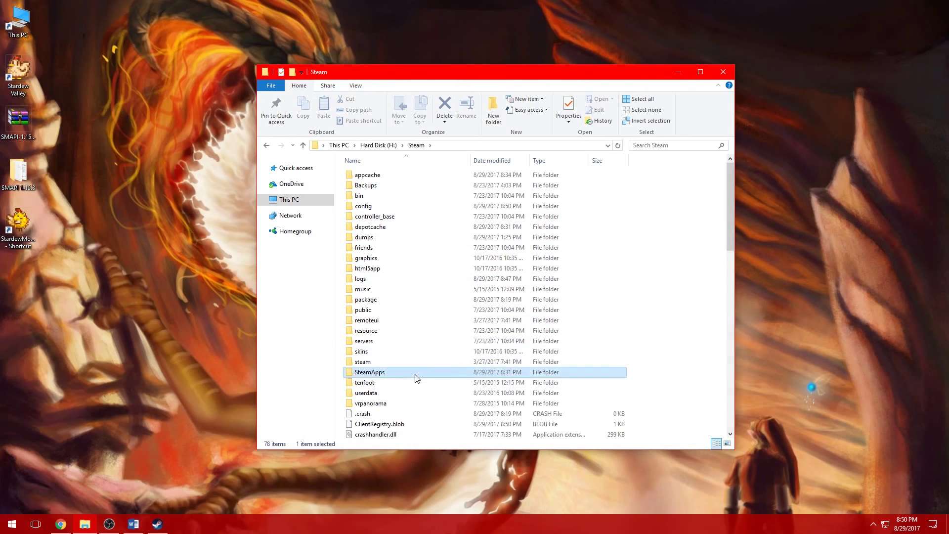
double_click(415, 373)
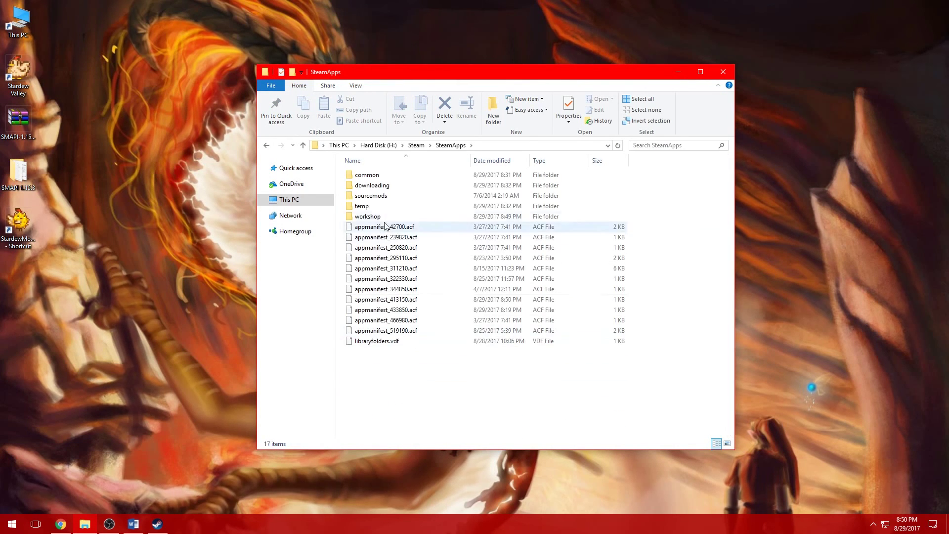
double_click(391, 176)
double_click(379, 278)
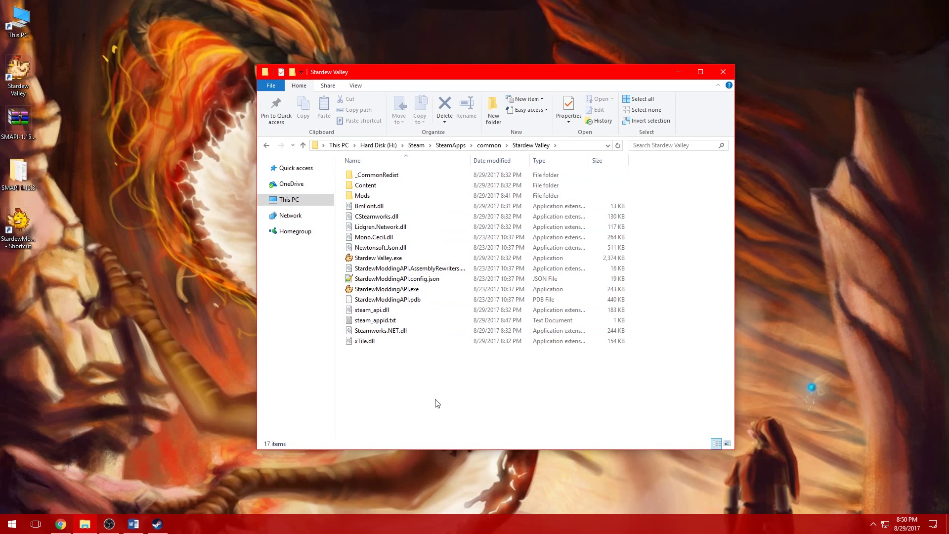
drag(438, 403, 500, 418)
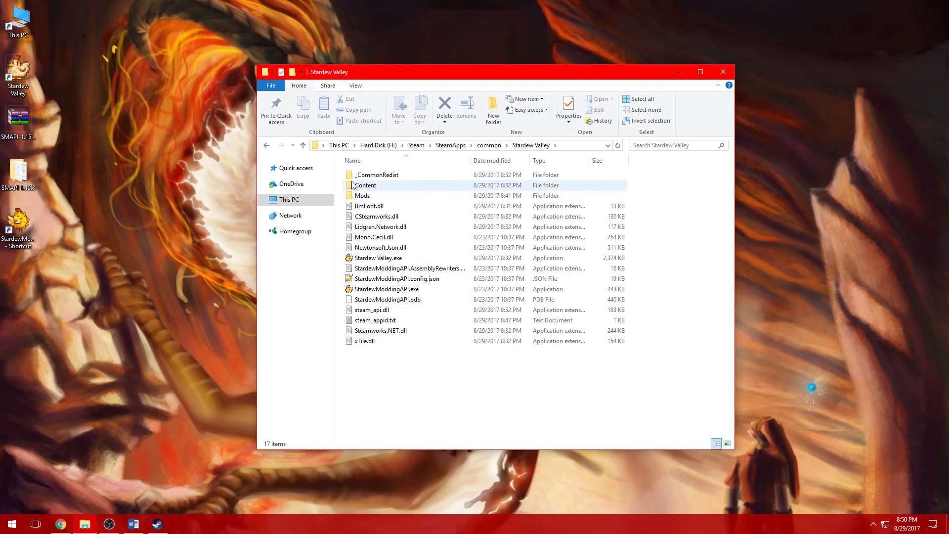
Examine the Mods folder inside the game folder, including TrainerMod, and return to the Stardew Valley folder
double_click(363, 197)
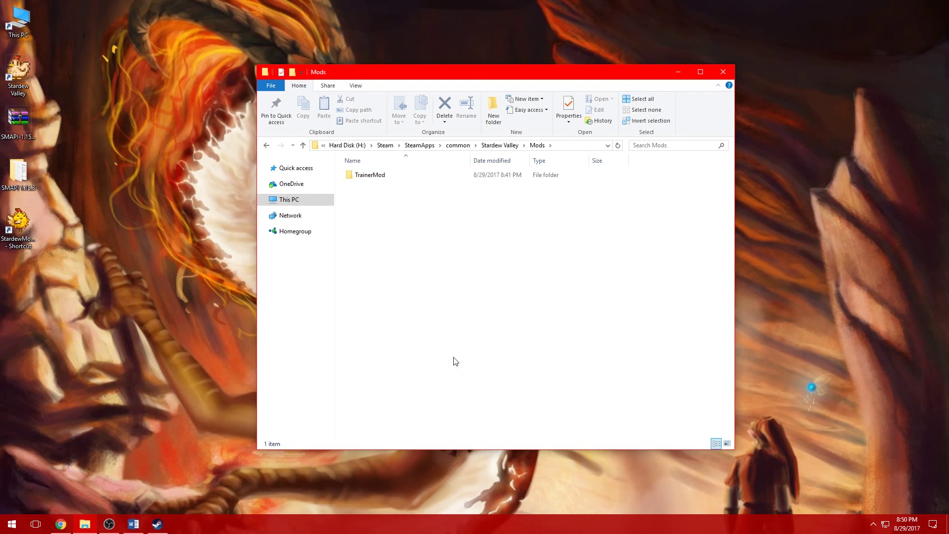
click(301, 148)
double_click(402, 198)
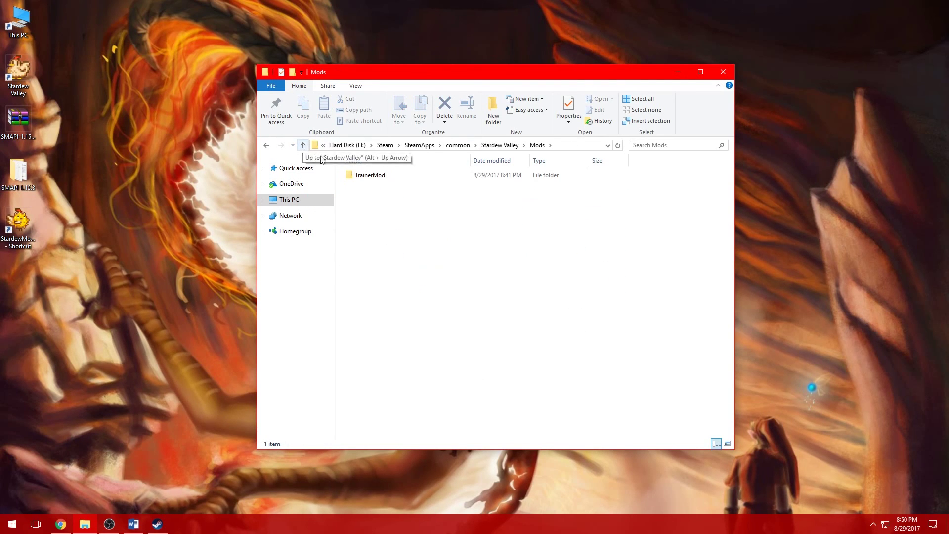
double_click(370, 175)
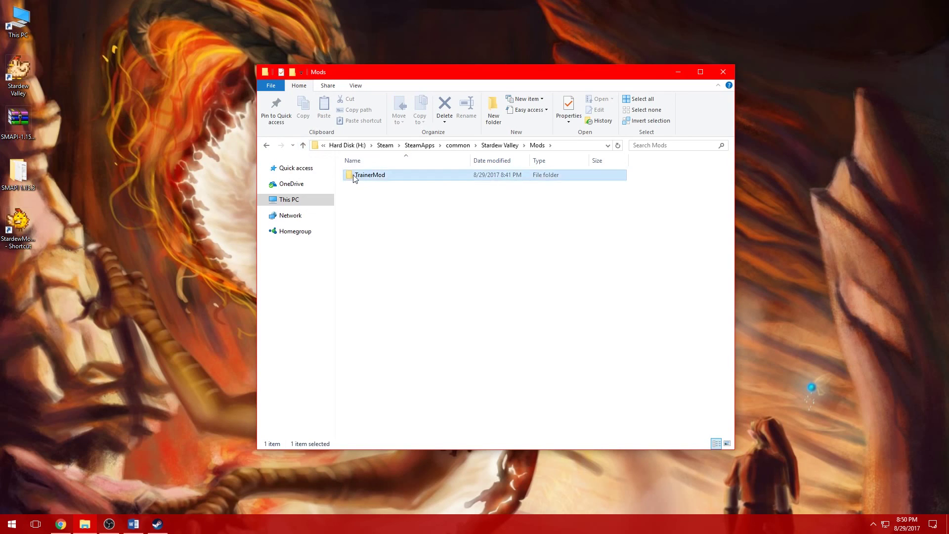
click(303, 146)
click(303, 145)
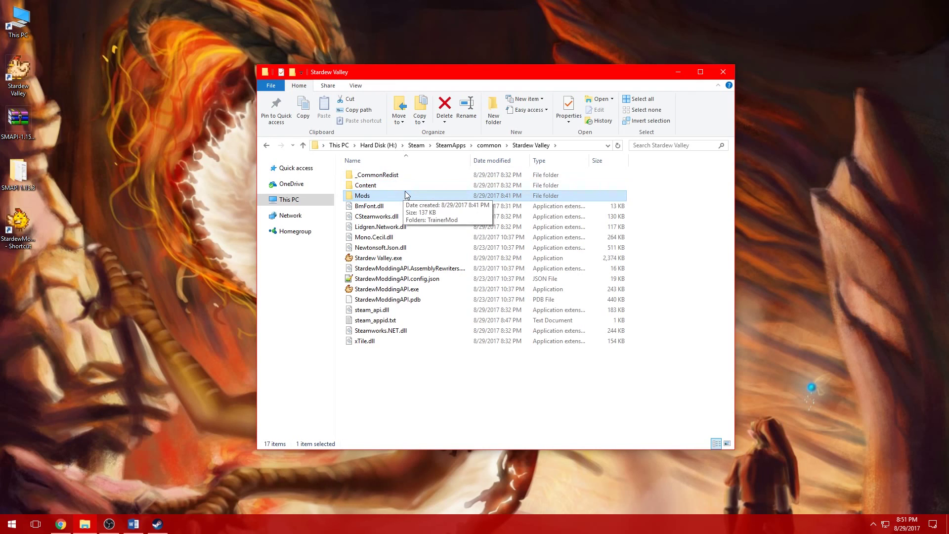
Look through the subfolders and XNB files in the game's Content folder, and return to the Stardew Valley folder
double_click(408, 189)
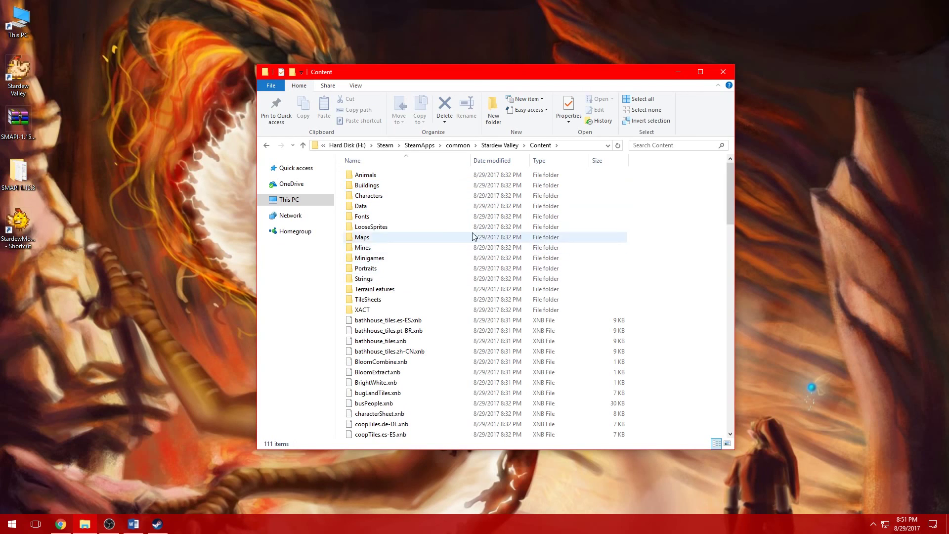
scroll(390, 237, down, 8)
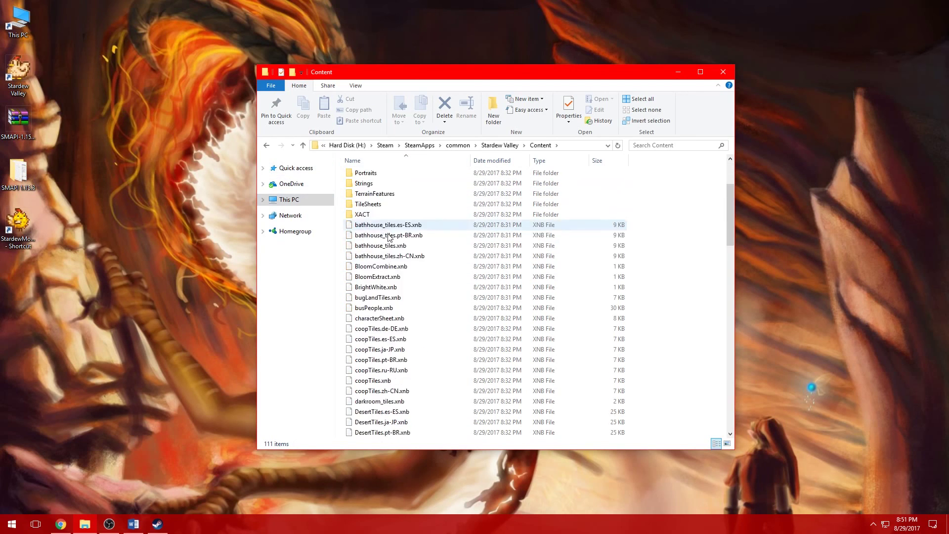
click(304, 146)
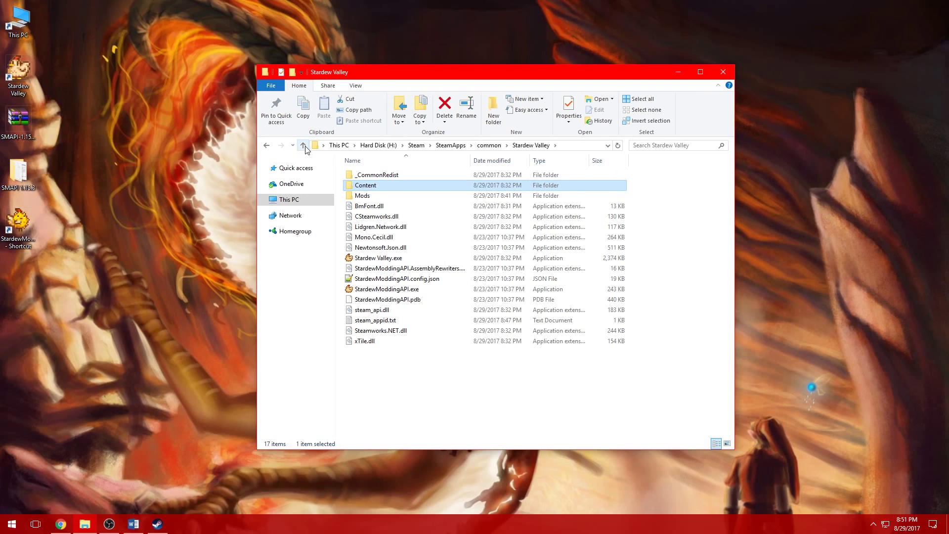
Open the main modded Stardew Valley copy stored in the .SD Main and tutorial storage folder under common
click(303, 146)
double_click(389, 175)
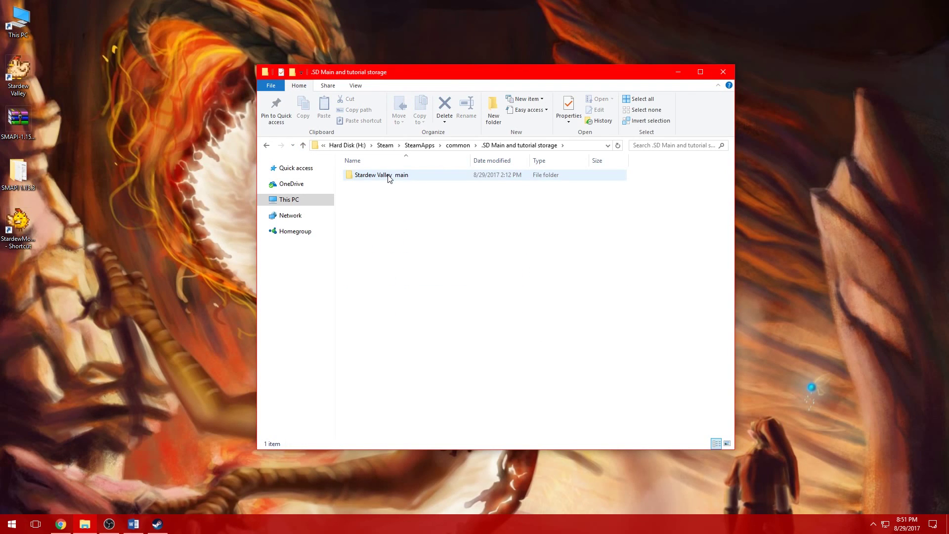
double_click(388, 176)
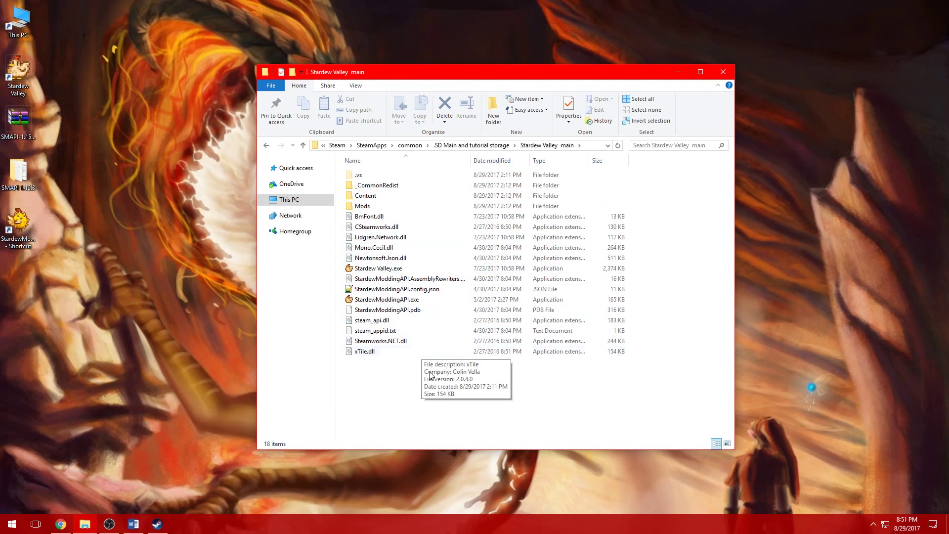
Examine the Mods and Content folders inside the Stardew Valley main folder, and return to the main folder
double_click(407, 207)
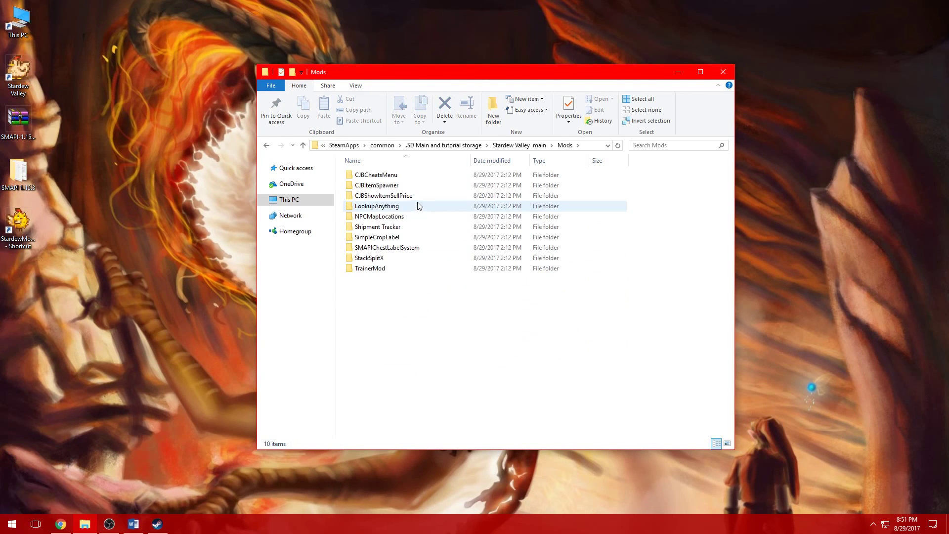
click(303, 145)
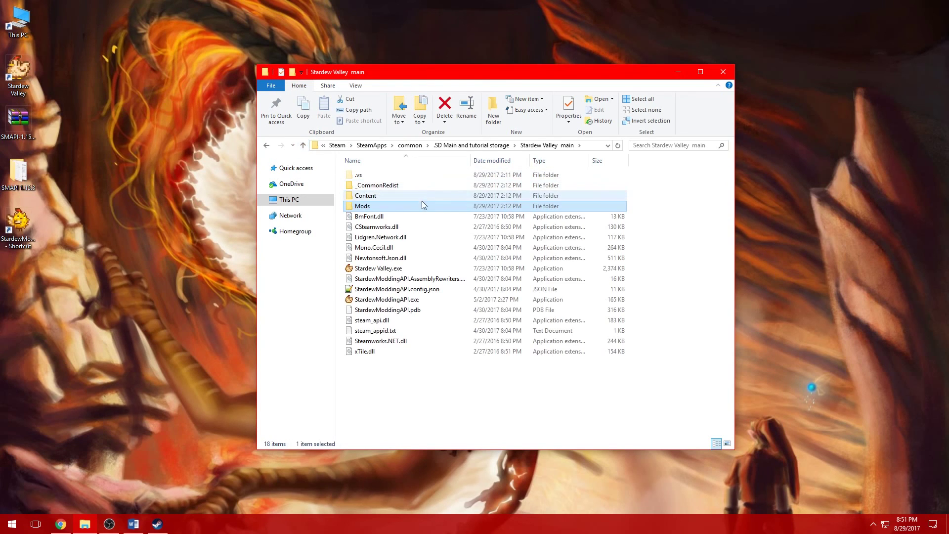
double_click(420, 196)
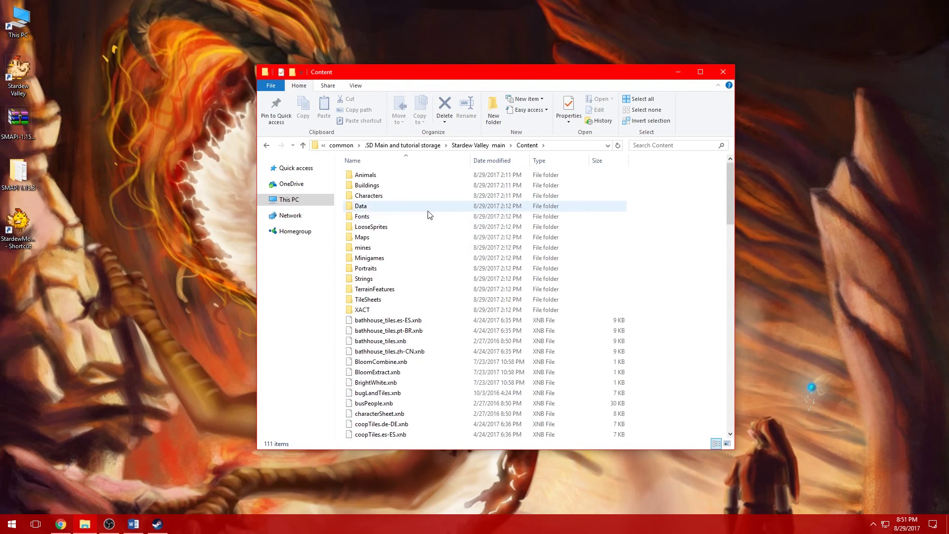
scroll(430, 213, down, 20)
scroll(430, 214, up, 10)
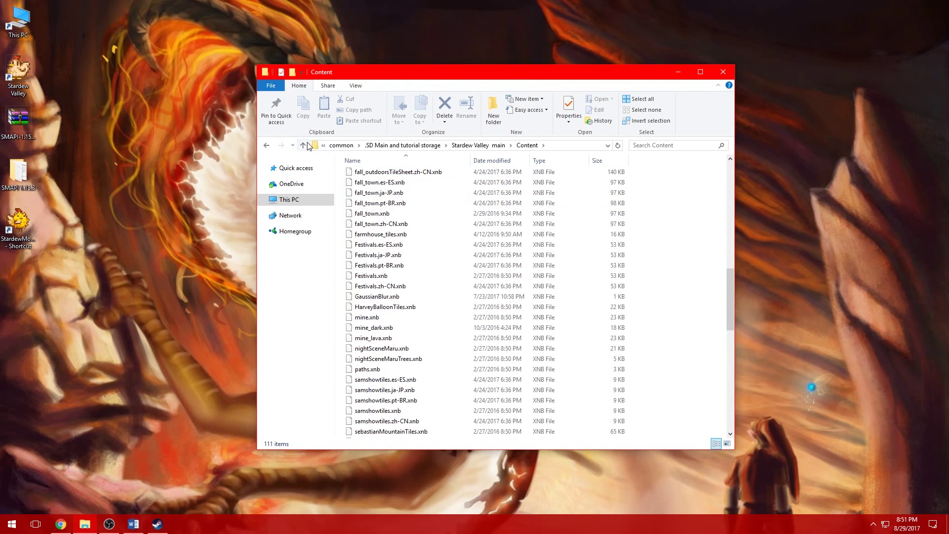
click(304, 145)
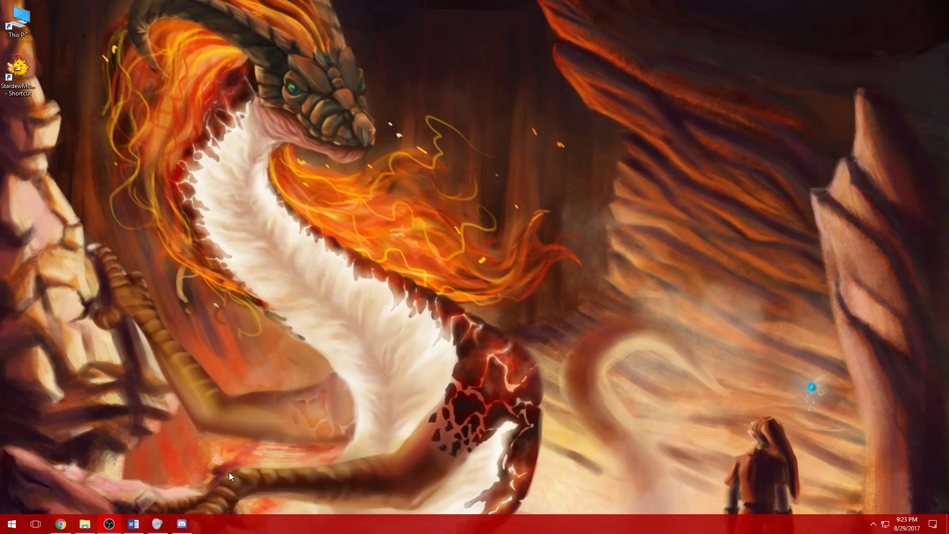
Open the Lookup Anything page on Nexus Mods in Chrome and read its description and install instructions
click(61, 523)
click(241, 21)
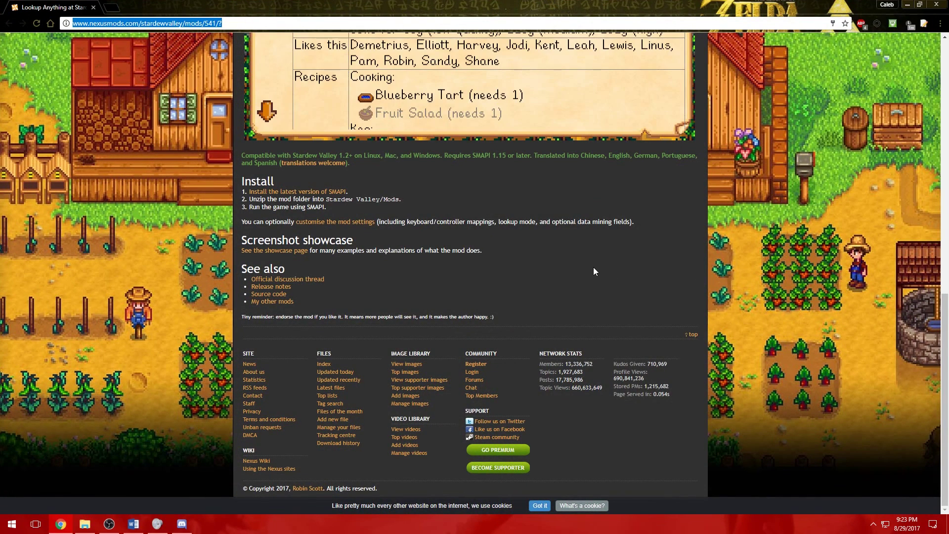
key(Return)
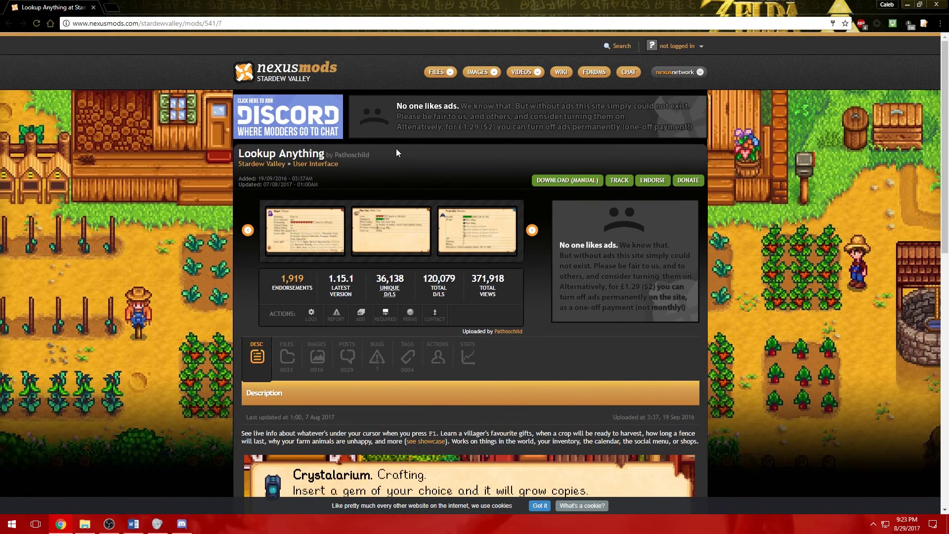
scroll(396, 149, down, 15)
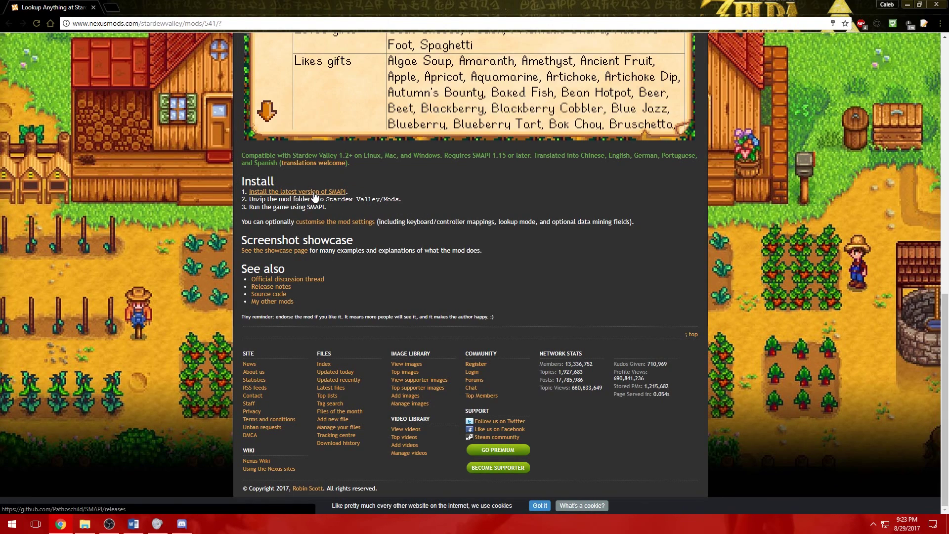
View the linked SMAPI releases page in a new tab, close it, and return to the start of the Lookup Anything page
right_click(314, 196)
click(336, 198)
click(139, 6)
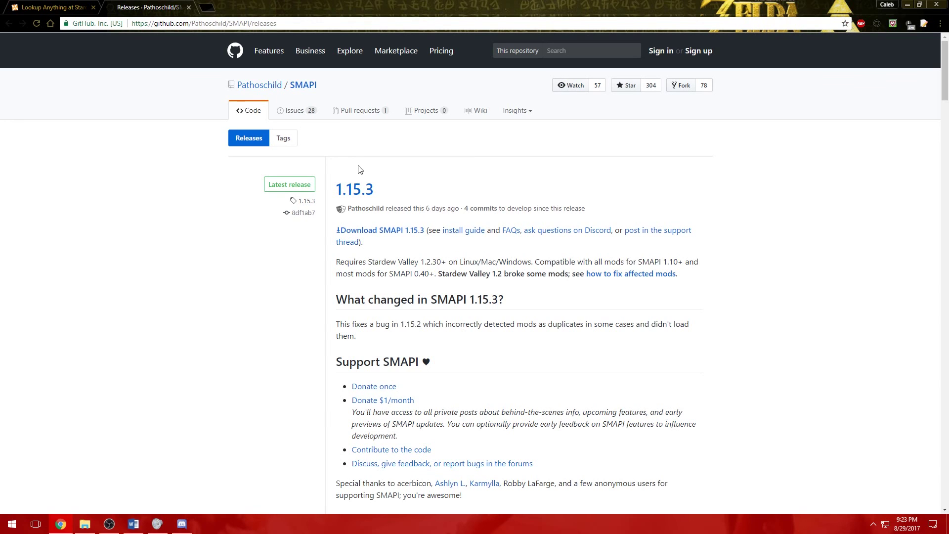
click(189, 7)
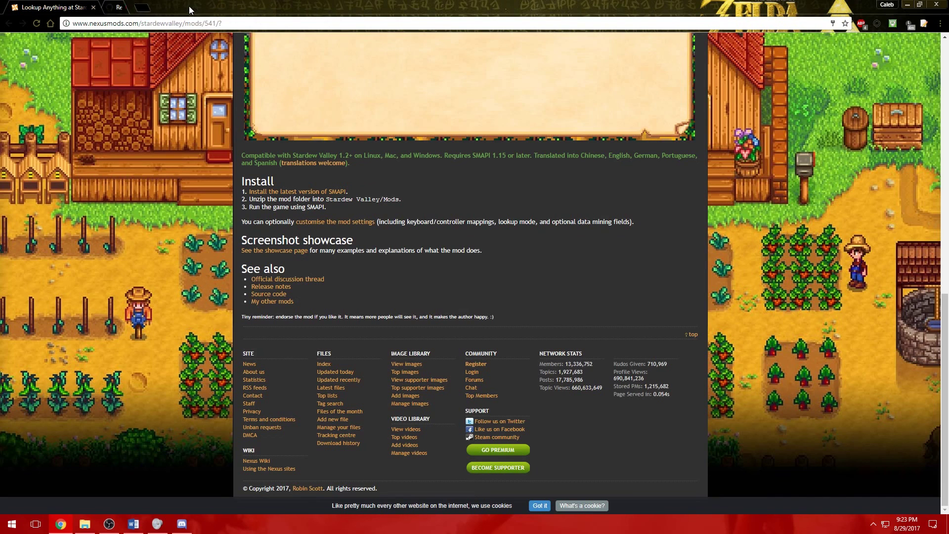
scroll(257, 281, up, 15)
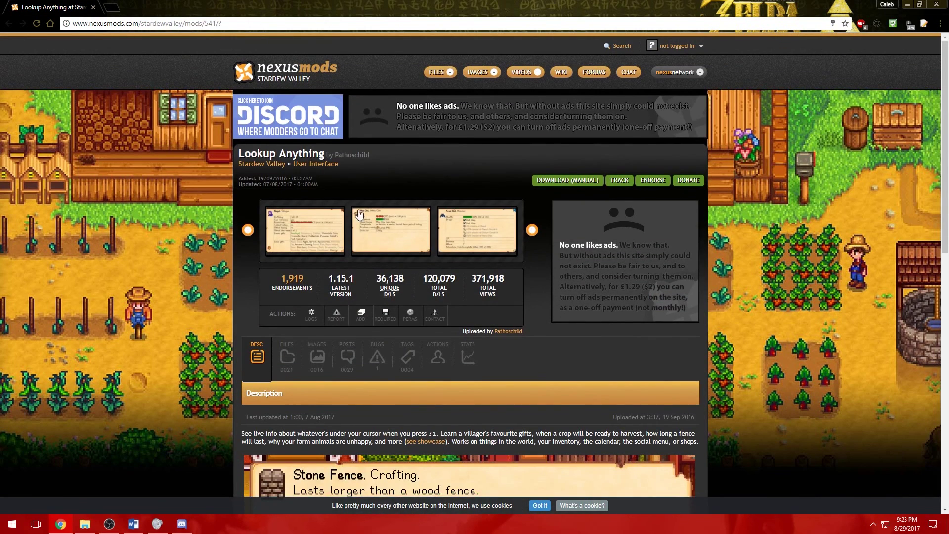
Download the main file Lookup Anything 1.15.1 manually from the mod's file list, accepting the SMAPI requirement notice
click(290, 356)
scroll(288, 349, down, 3)
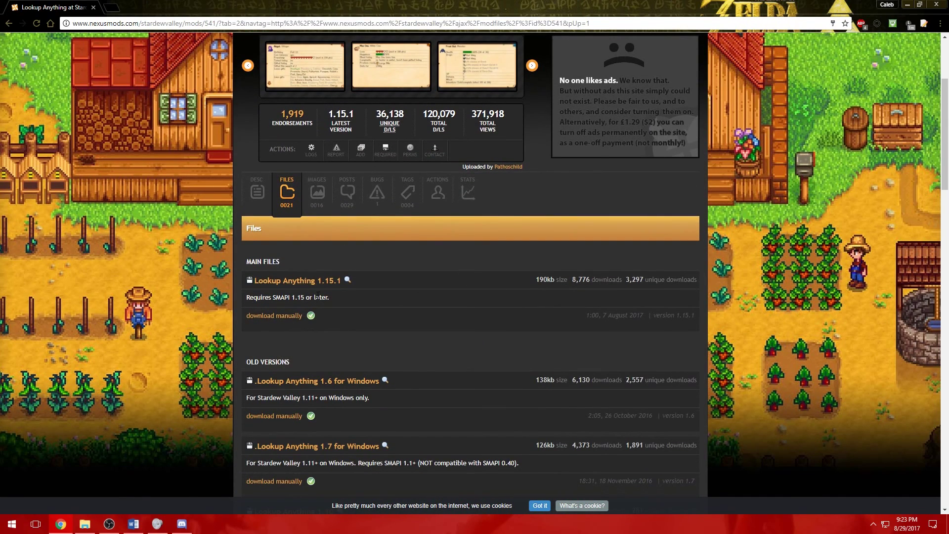
scroll(356, 352, down, 2)
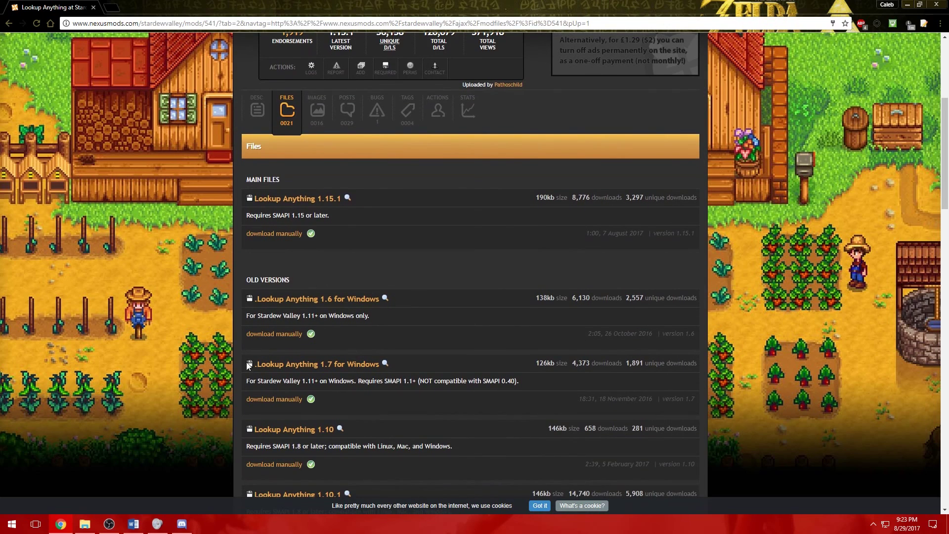
scroll(298, 444, down, 4)
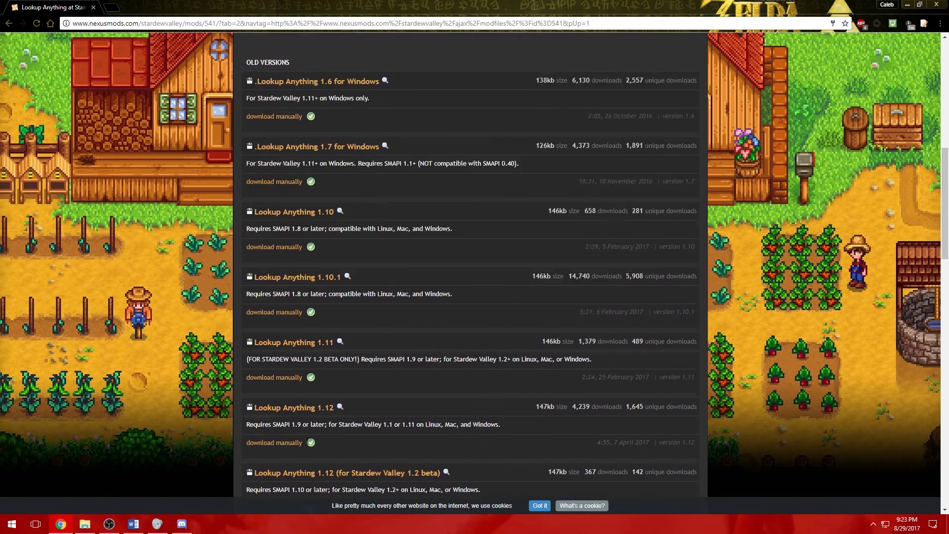
scroll(307, 438, up, 5)
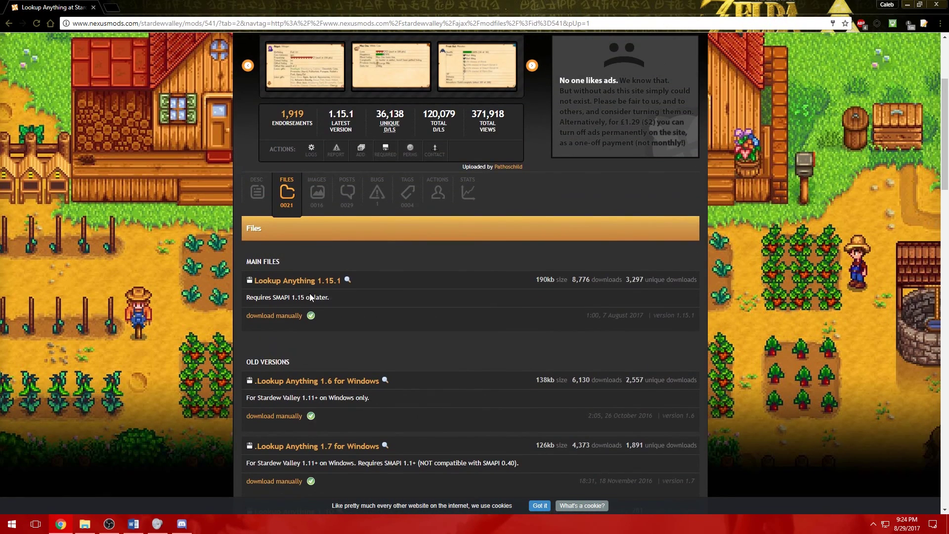
click(284, 318)
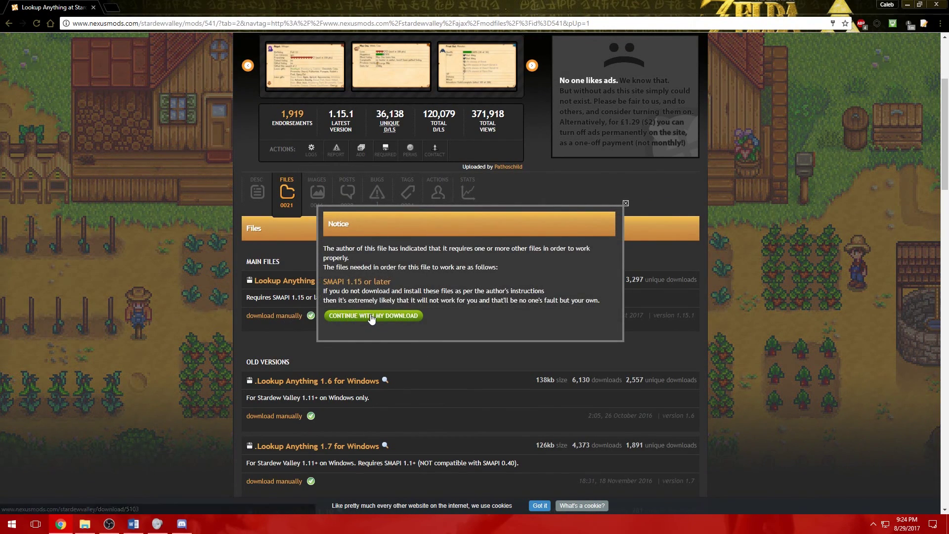
click(372, 317)
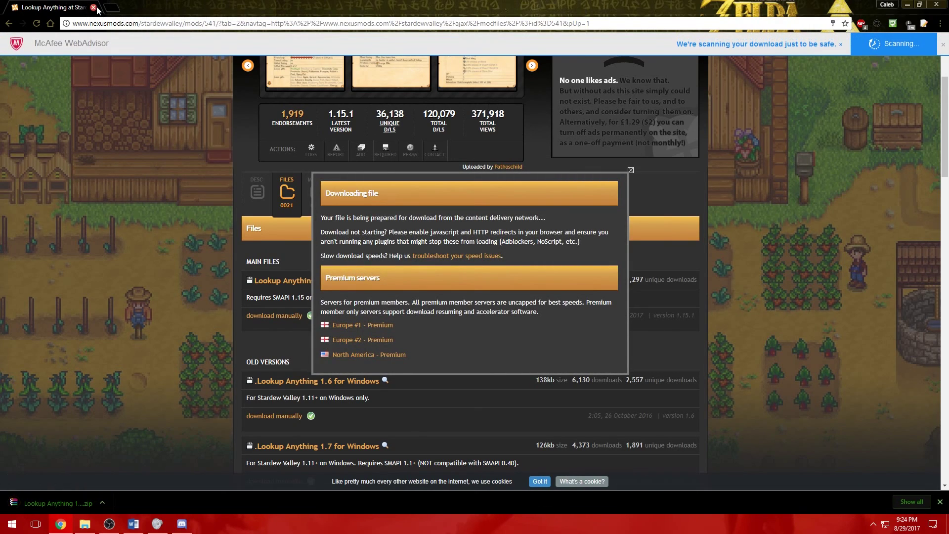
Move the Lookup Anything 1.15.1 zip from the Downloads folder to the desktop in File Explorer
key(super+d)
click(85, 524)
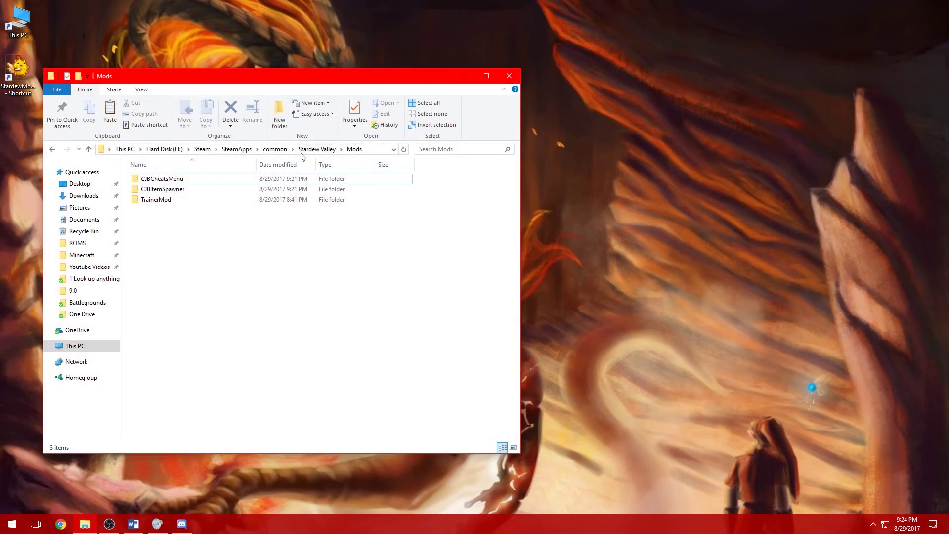
click(83, 196)
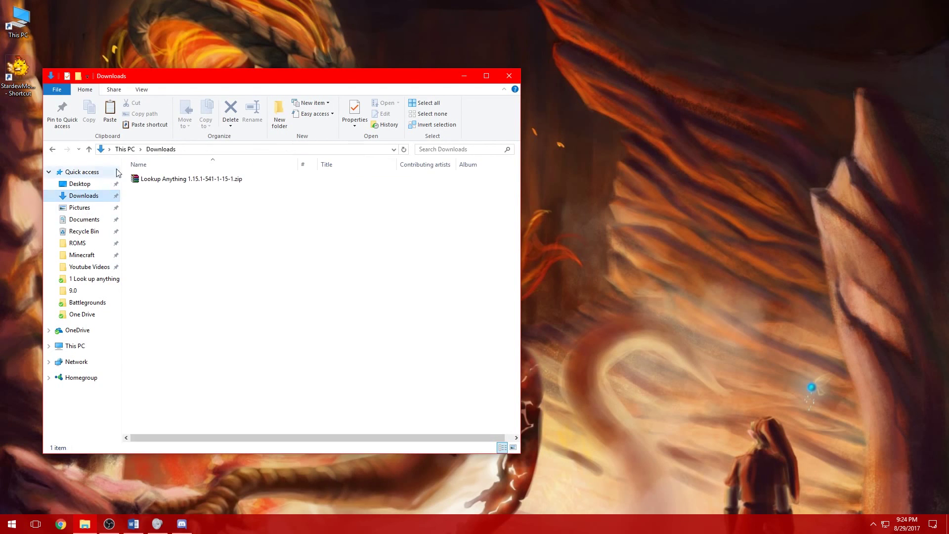
drag(333, 87, 570, 71)
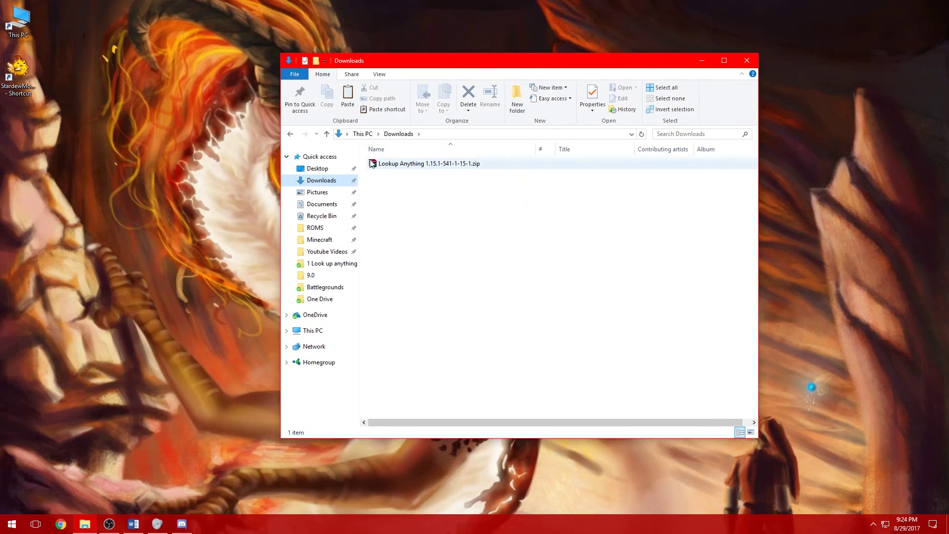
drag(376, 164, 16, 137)
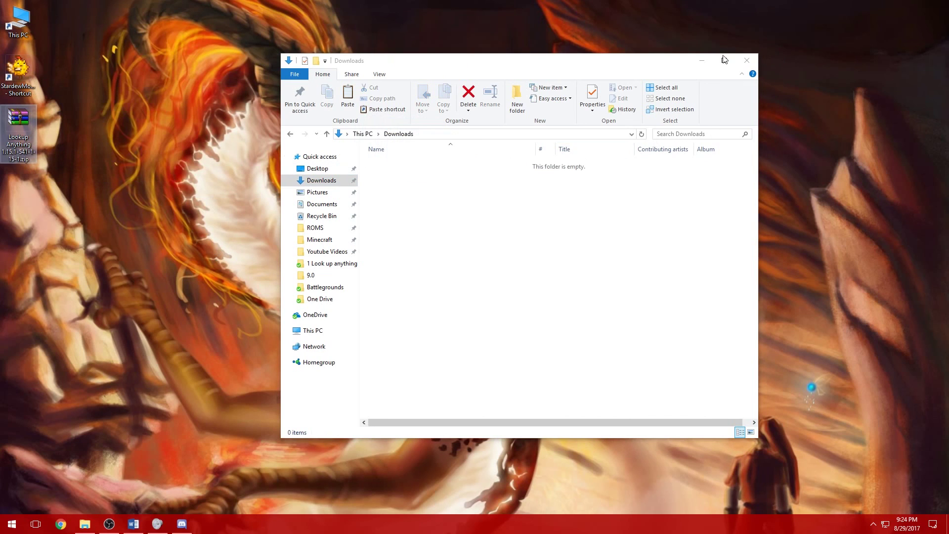
click(748, 61)
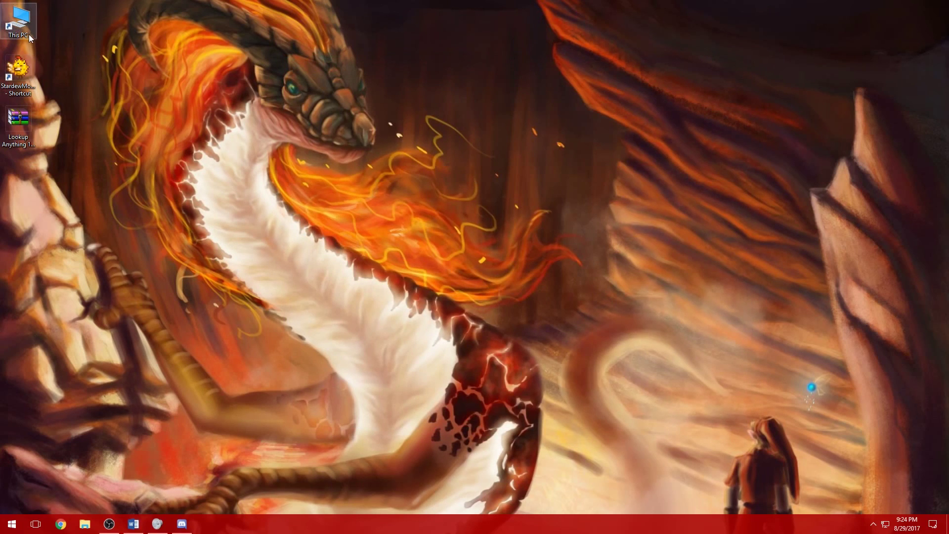
Open the game's Mods folder at H:\Steam\SteamApps\common\Stardew Valley
double_click(27, 33)
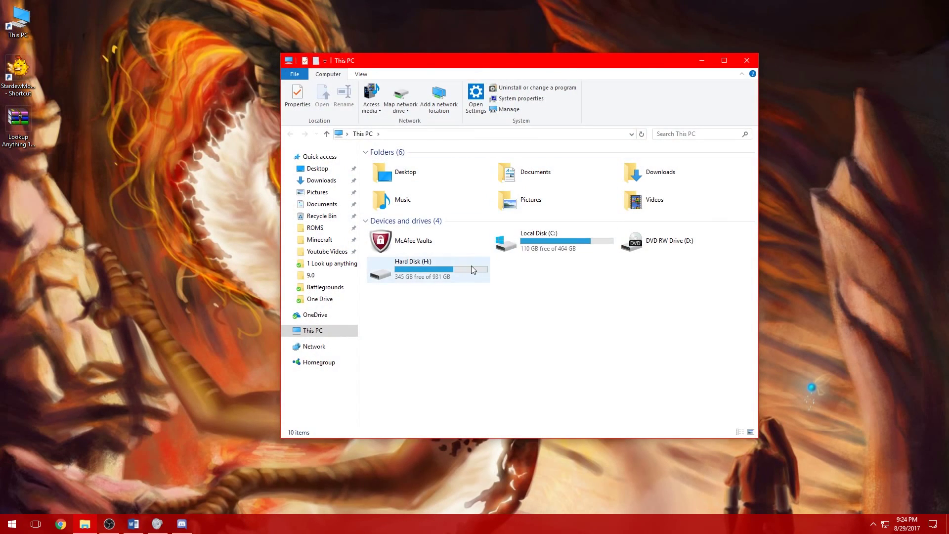
click(472, 268)
double_click(472, 269)
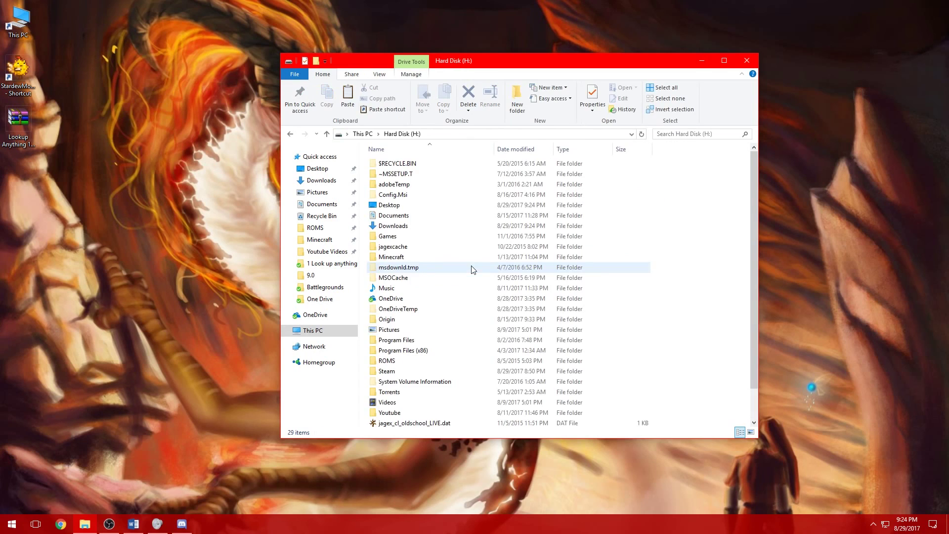
double_click(442, 367)
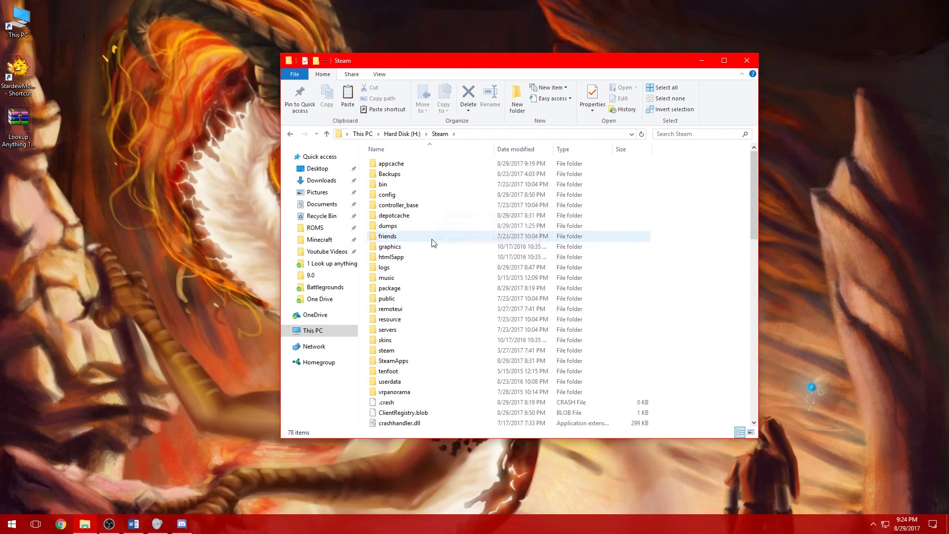
double_click(414, 362)
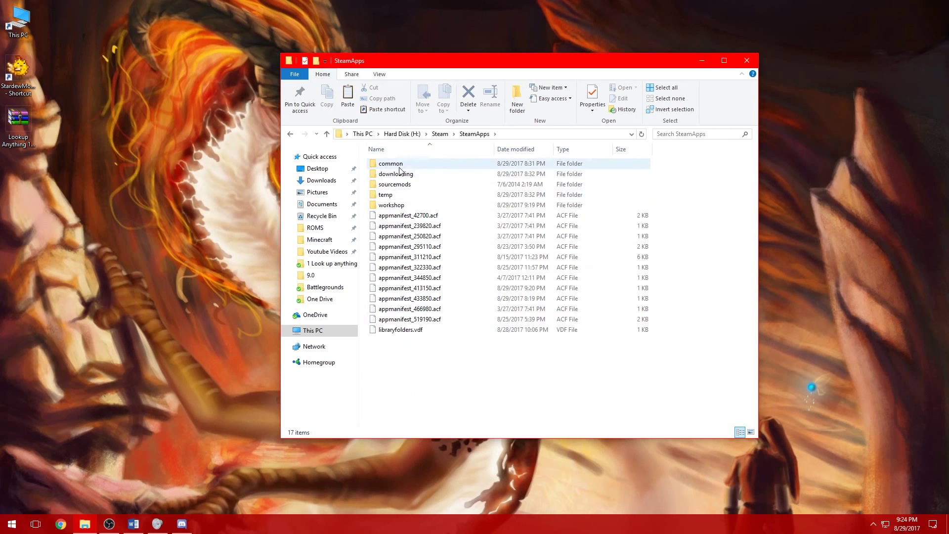
click(400, 167)
double_click(400, 168)
double_click(457, 273)
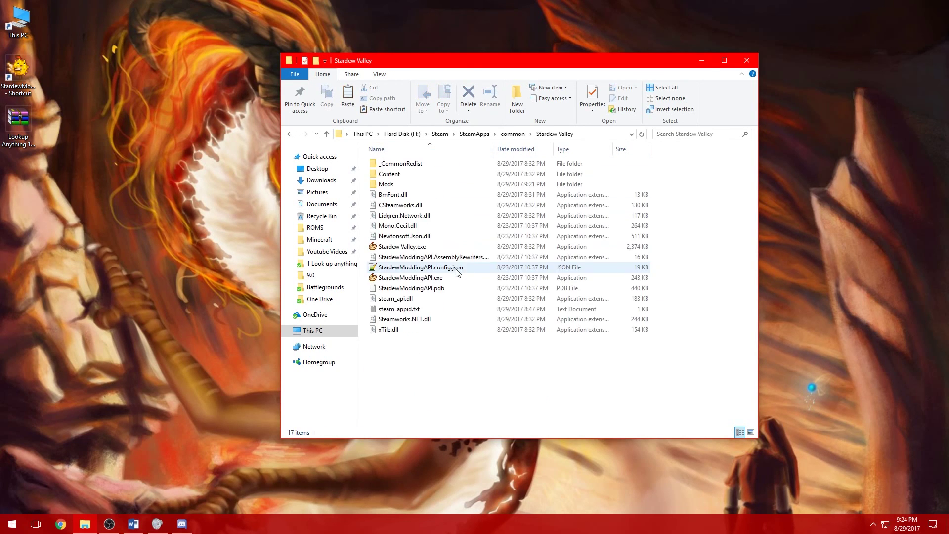
double_click(391, 186)
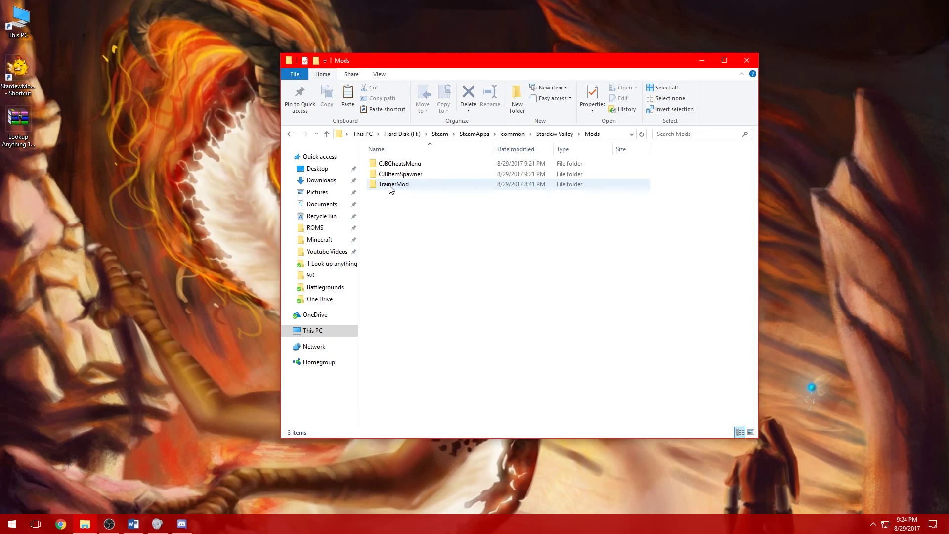
Move the Lookup Anything zip into the Mods folder and extract it there, deleting the leftover archive
drag(19, 132, 523, 289)
right_click(436, 203)
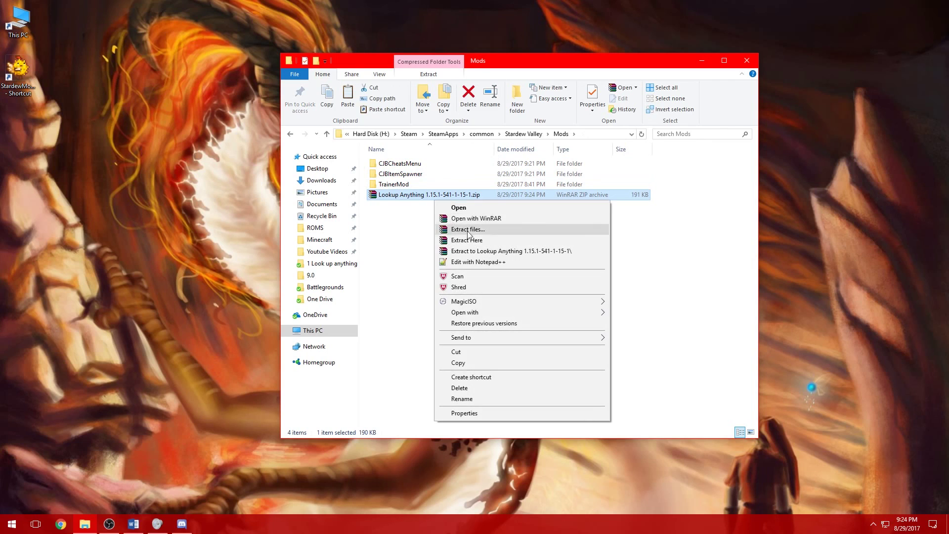
click(470, 240)
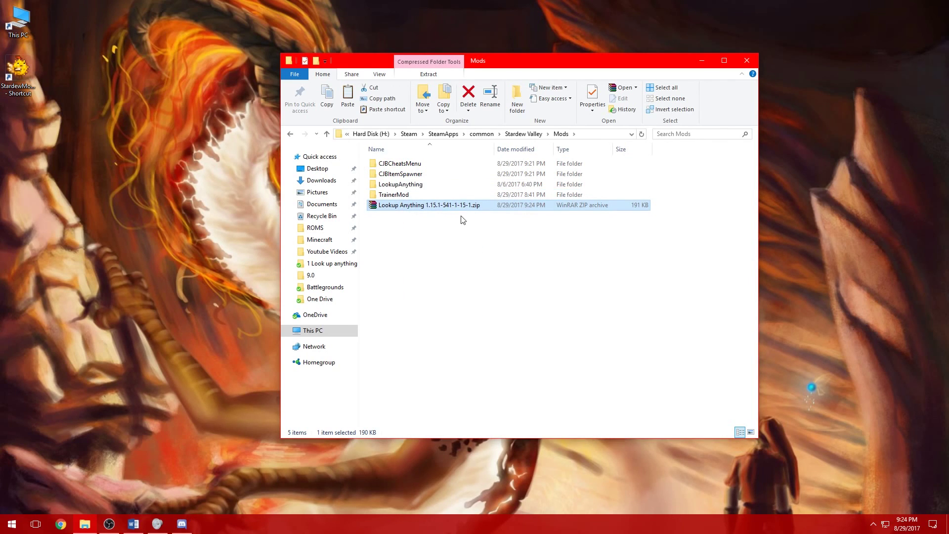
key(Delete)
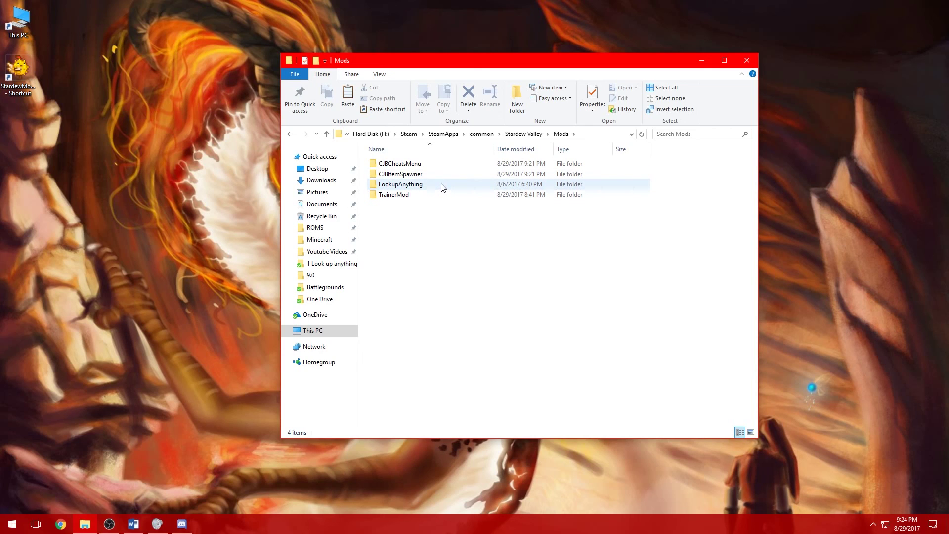
Check the files inside the extracted LookupAnything folder, go back to the Stardew Valley folder, and close the window
double_click(442, 185)
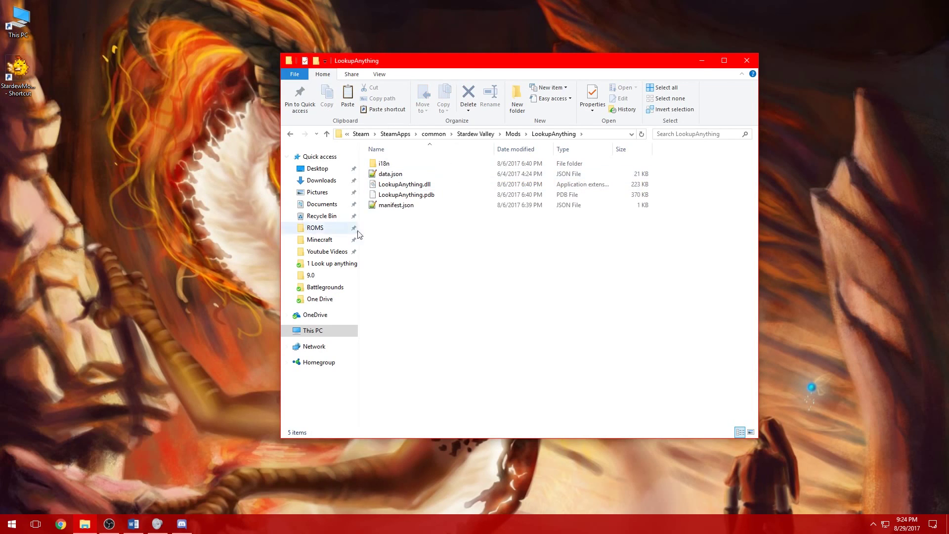
click(327, 134)
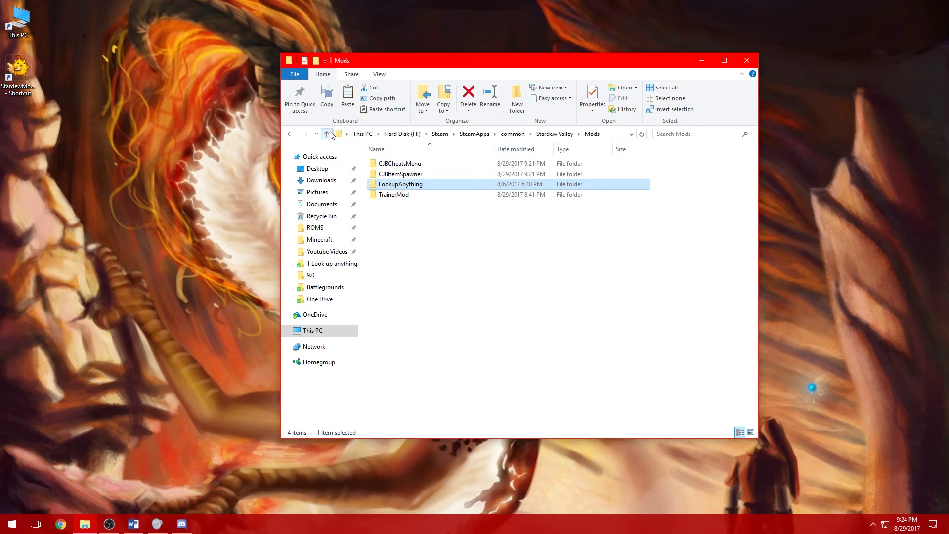
click(327, 134)
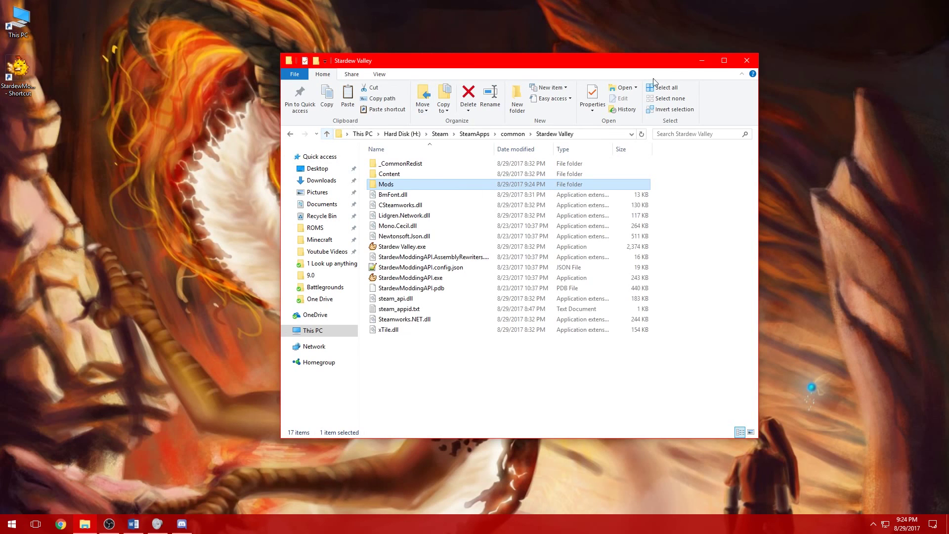
click(755, 61)
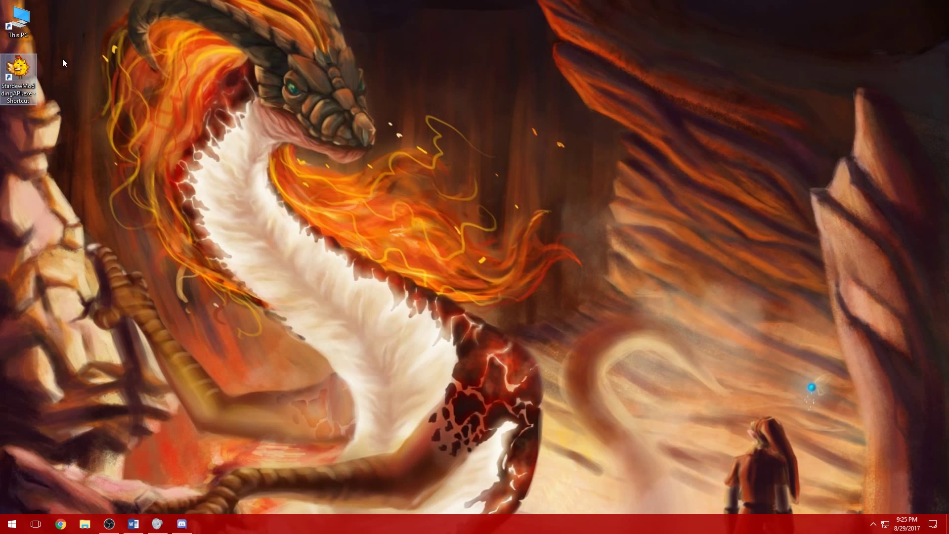
Launch the modded game from the StardewModdingAPI desktop shortcut and look up a stone on the farm with Lookup Anything
double_click(31, 74)
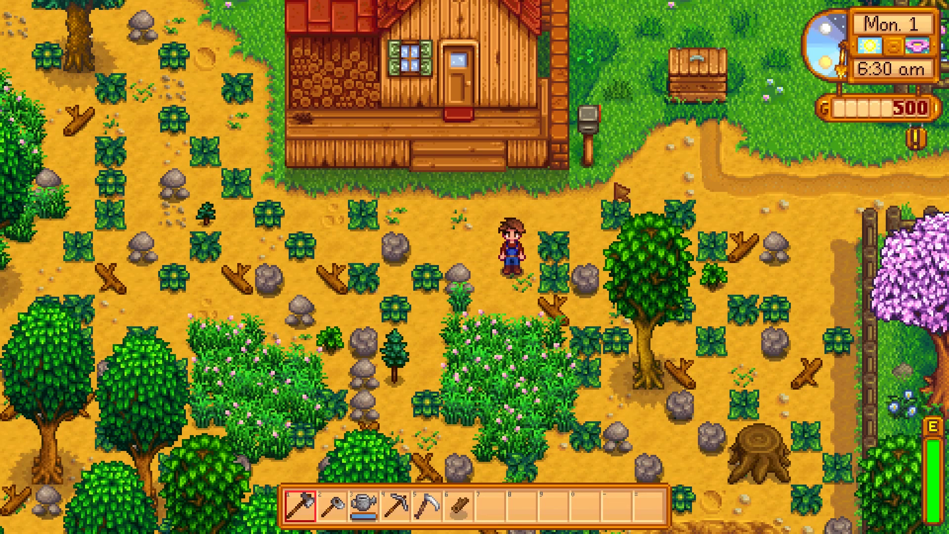
key(F1)
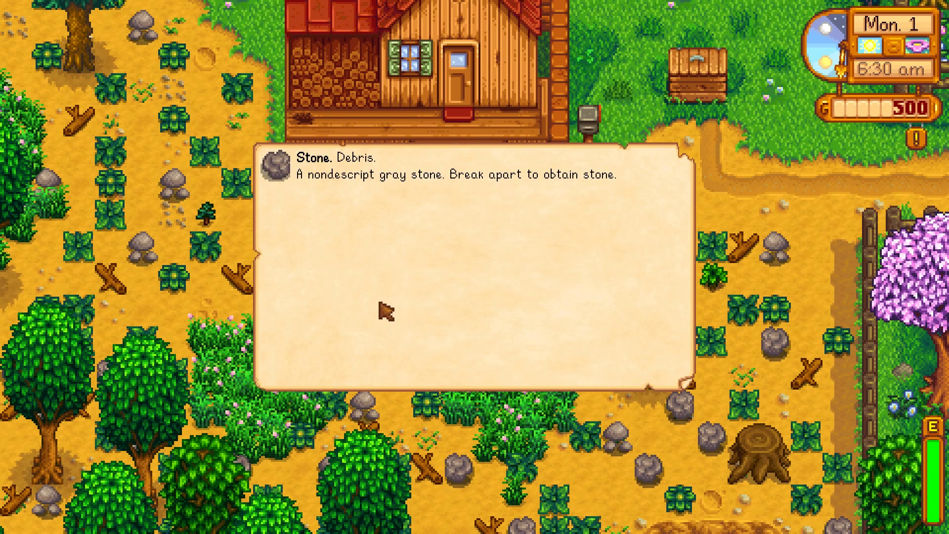
key(Escape)
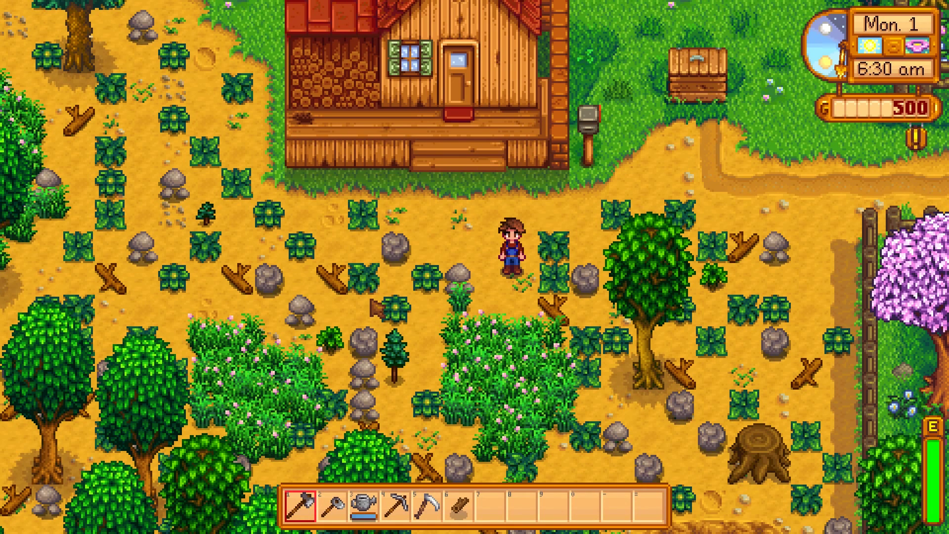